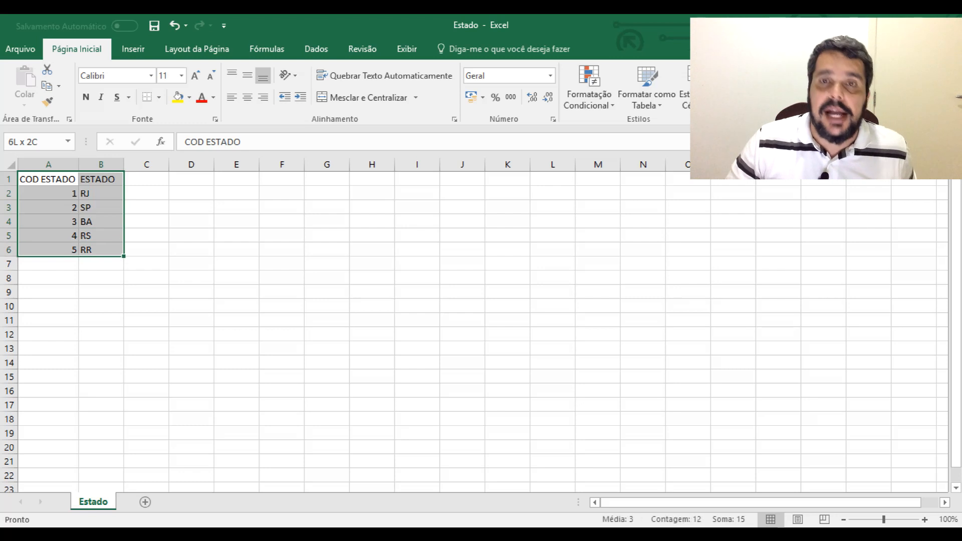
Examine the state codes in column A and the state abbreviations in column B of the Estado sheet
{"action": "key", "text": "Up"}
{"action": "key", "text": "Right"}
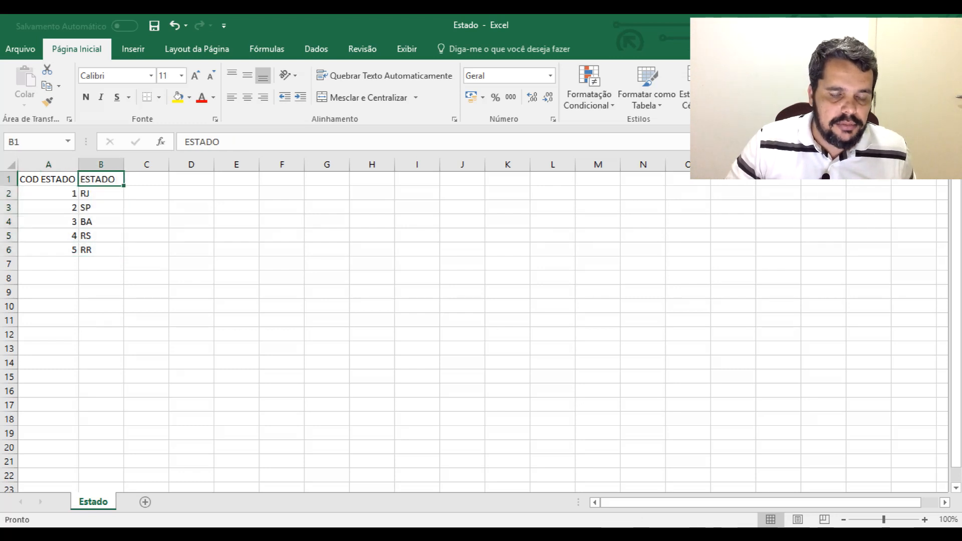
{"action": "key", "text": "Left"}
{"action": "key", "text": "Down"}
{"action": "key", "text": "shift+Down"}
{"action": "key", "text": "shift+Down"}
{"action": "key", "text": "shift+Down"}
{"action": "key", "text": "shift+Down"}
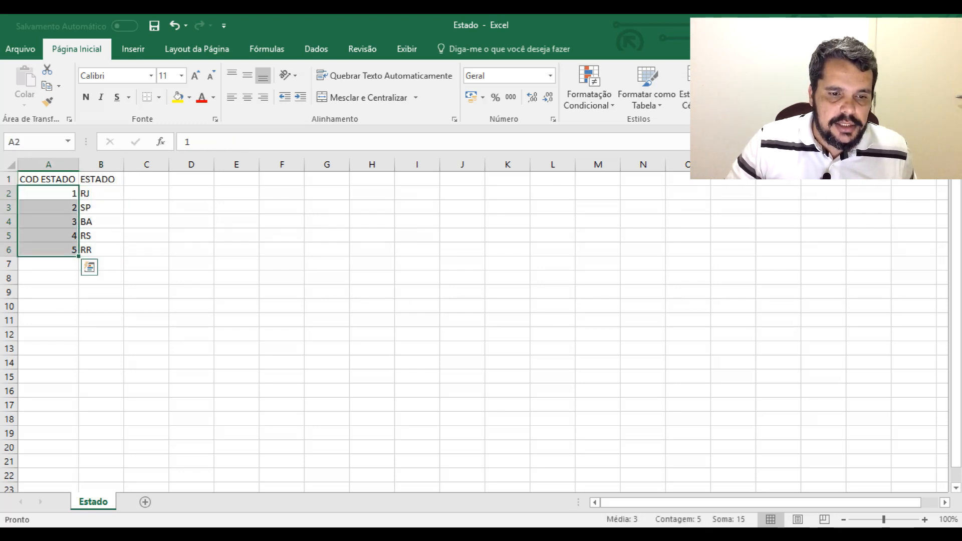
{"action": "key", "text": "Right"}
{"action": "key", "text": "shift+Down"}
{"action": "key", "text": "shift+Down"}
{"action": "key", "text": "shift+Down"}
{"action": "key", "text": "shift+Down"}
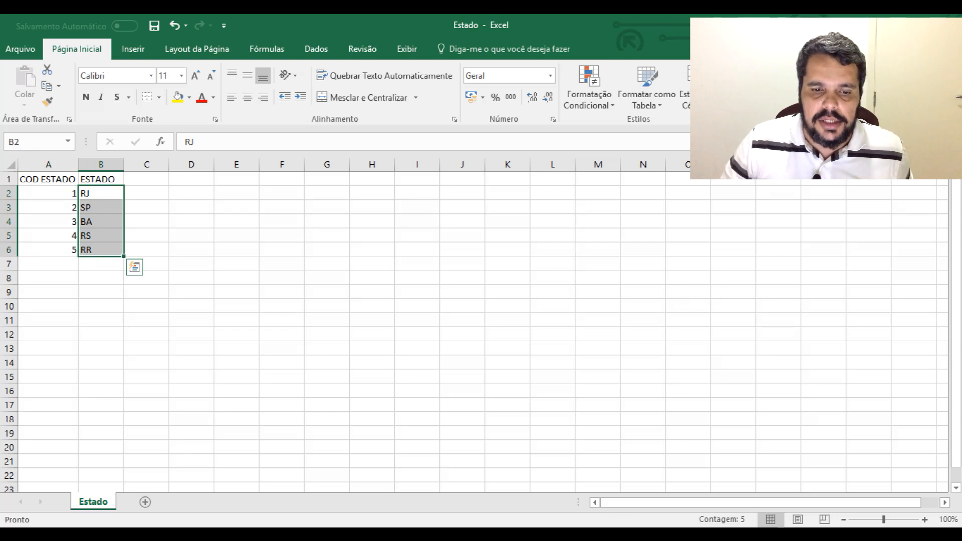
{"action": "left_click", "coordinate": [236, 278]}
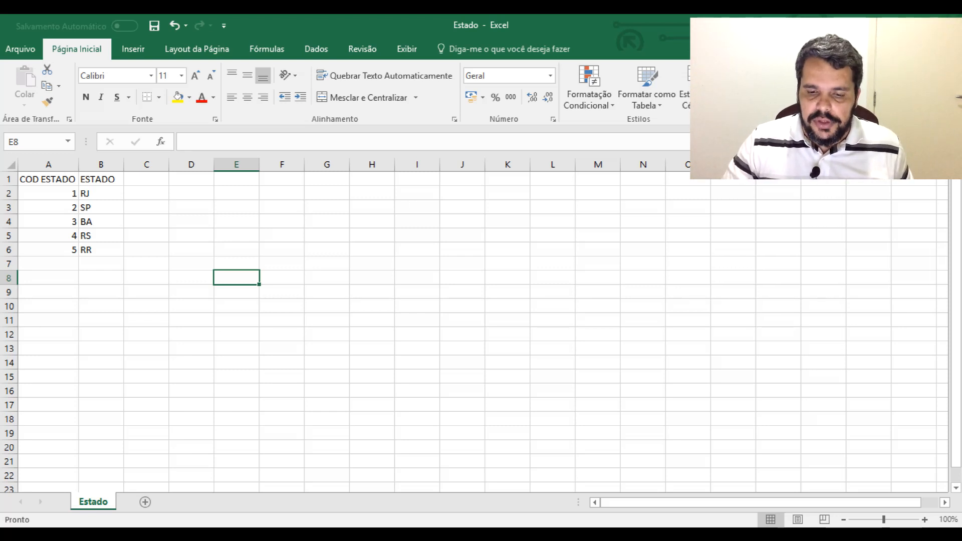
Switch to the Estatisticas_Desempregados workbook and enter the header COD ESTADO in cell E1 of Sheet1
{"action": "left_click", "coordinate": [536, 535]}
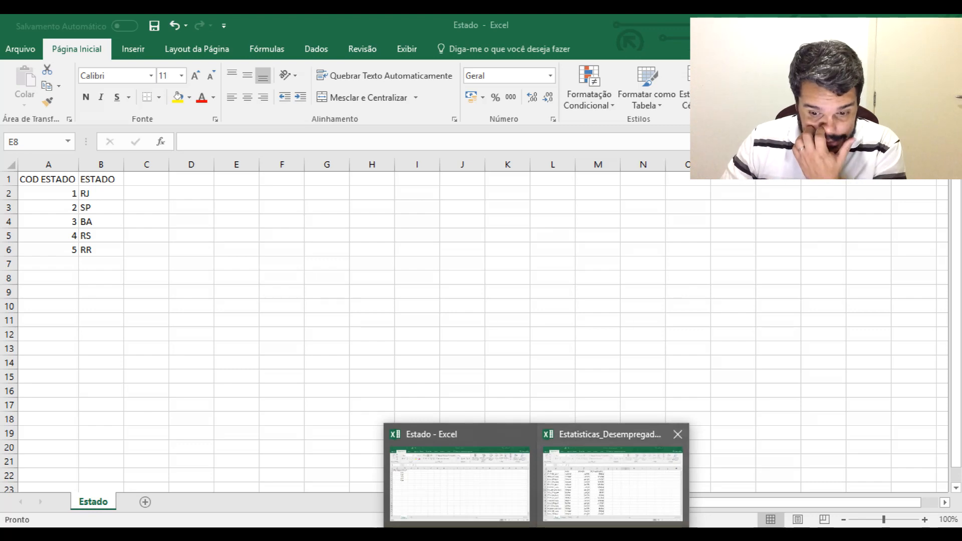
{"action": "left_click", "coordinate": [612, 482]}
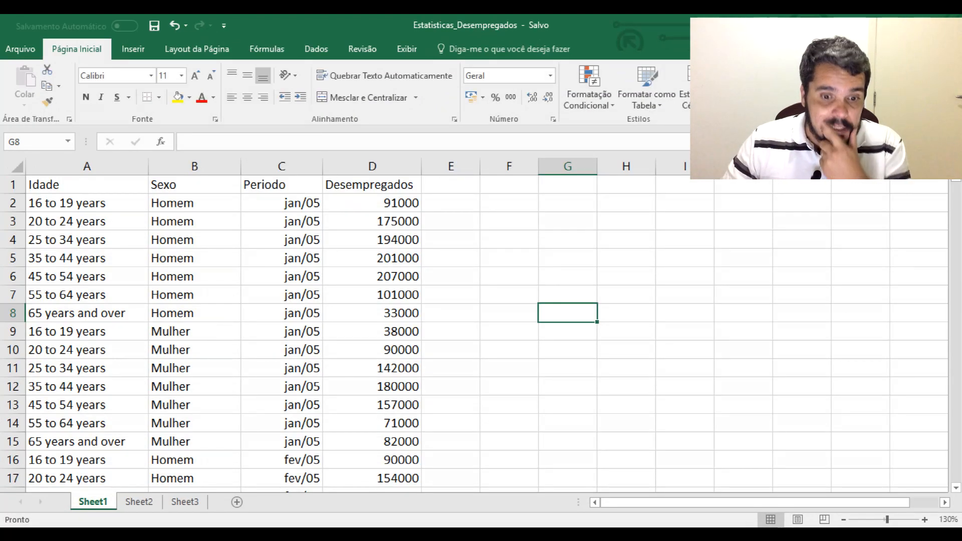
{"action": "left_click", "coordinate": [372, 203]}
{"action": "left_click", "coordinate": [509, 240]}
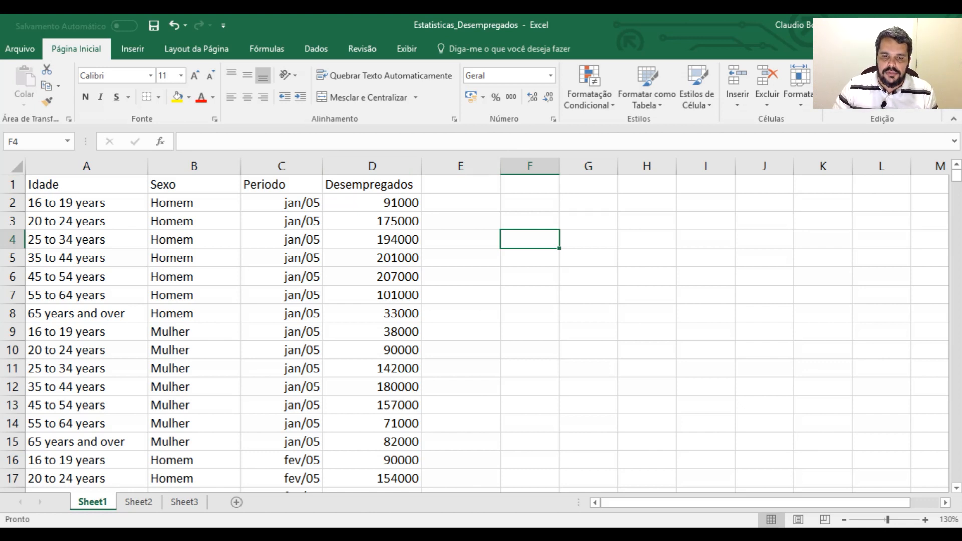
{"action": "left_click", "coordinate": [461, 184]}
{"action": "type", "text": "COD ESTADO"}
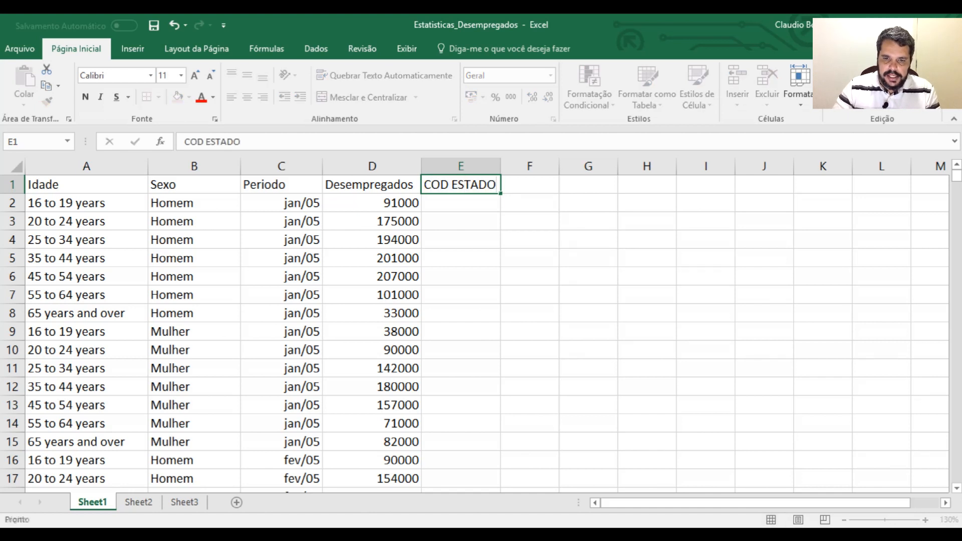
{"action": "key", "text": "Return"}
Enter =ALEATÓRIOENTRE(1;5) in E2 and fill it down the COD ESTADO column for all data rows
{"action": "type", "text": "=ale"}
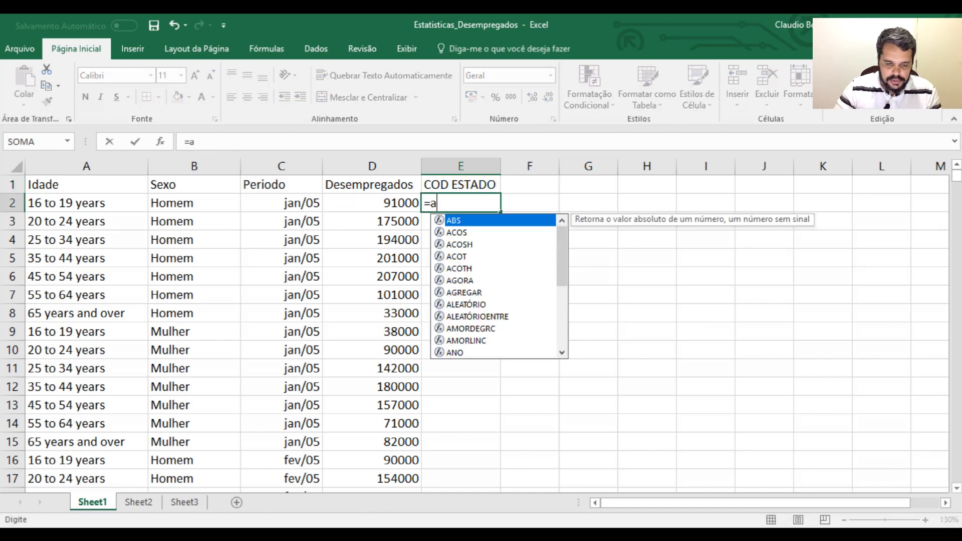
{"action": "key", "text": "Down"}
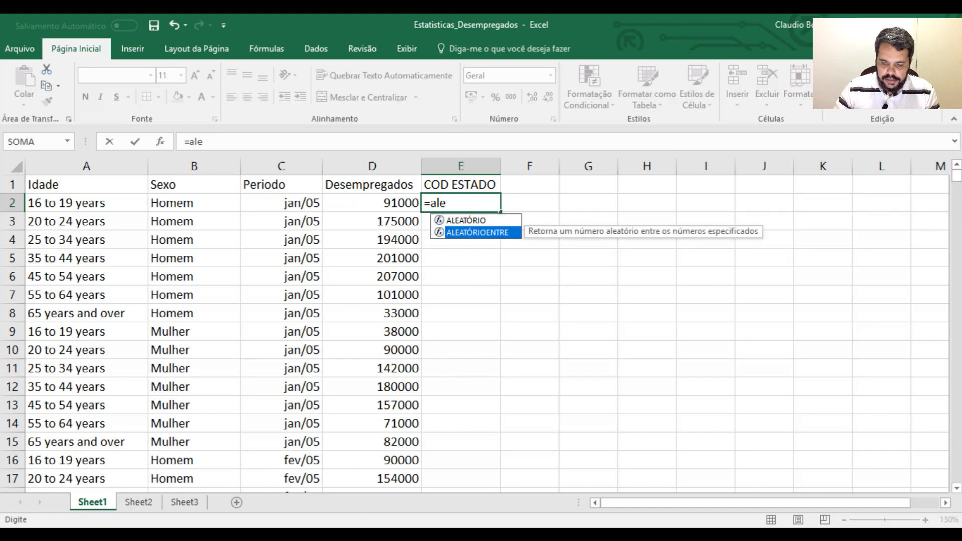
{"action": "key", "text": "Tab"}
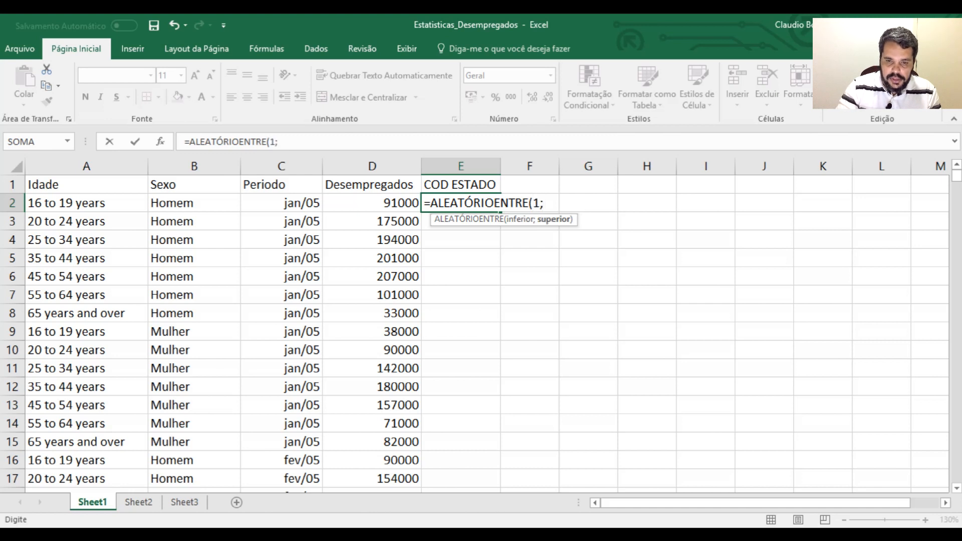
{"action": "type", "text": "1;5)"}
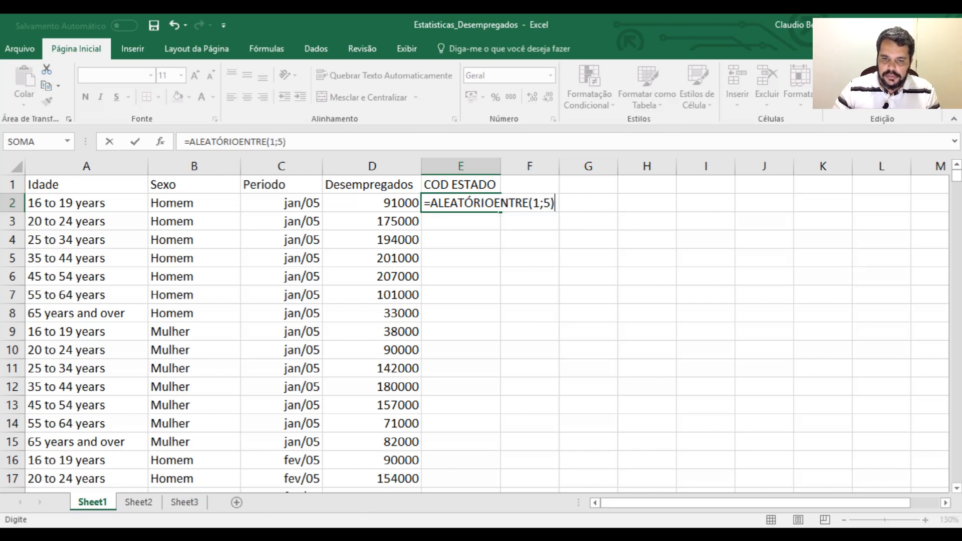
{"action": "key", "text": "Return"}
{"action": "key", "text": "Up"}
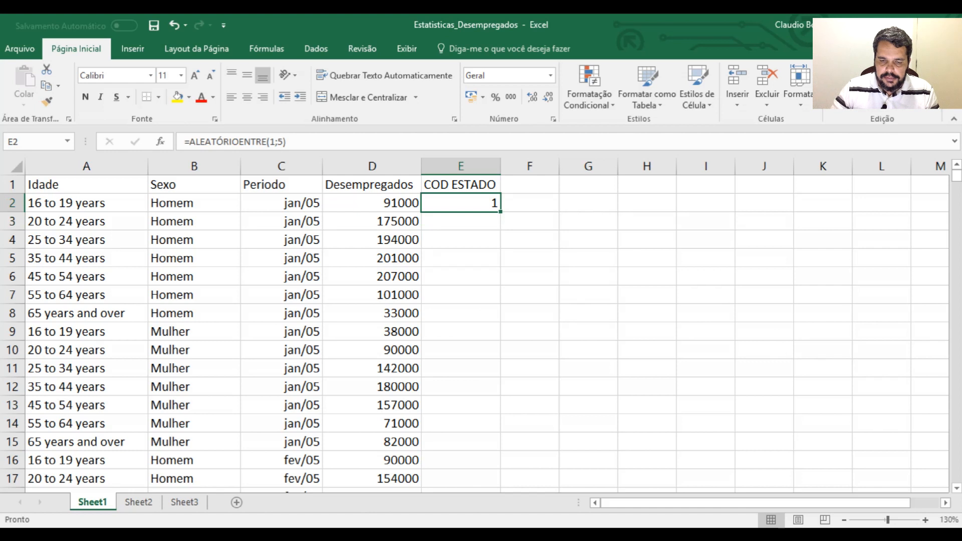
{"action": "double_click", "coordinate": [500, 212]}
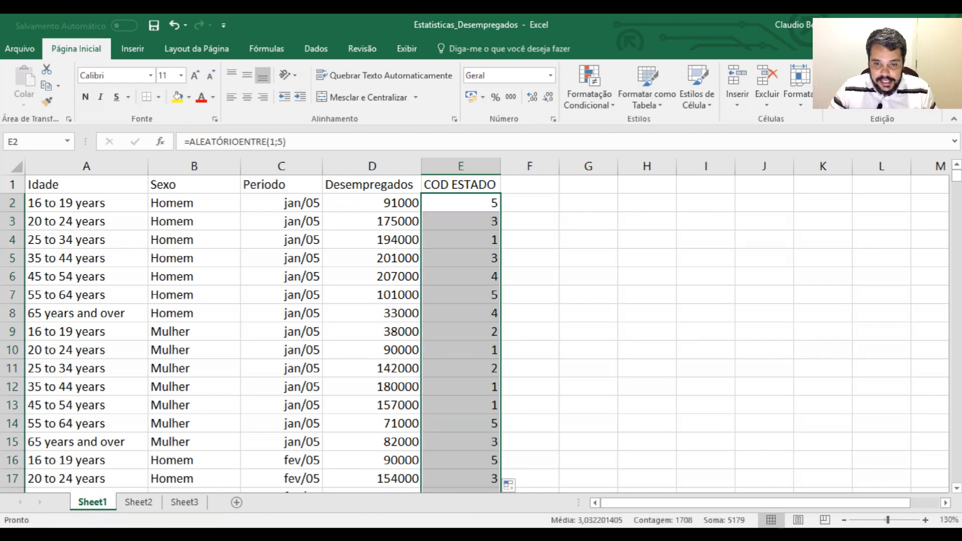
Replace the COD ESTADO formulas with fixed values by pasting them as values from G2 down and copying those back to E2
{"action": "key", "text": "ctrl+c"}
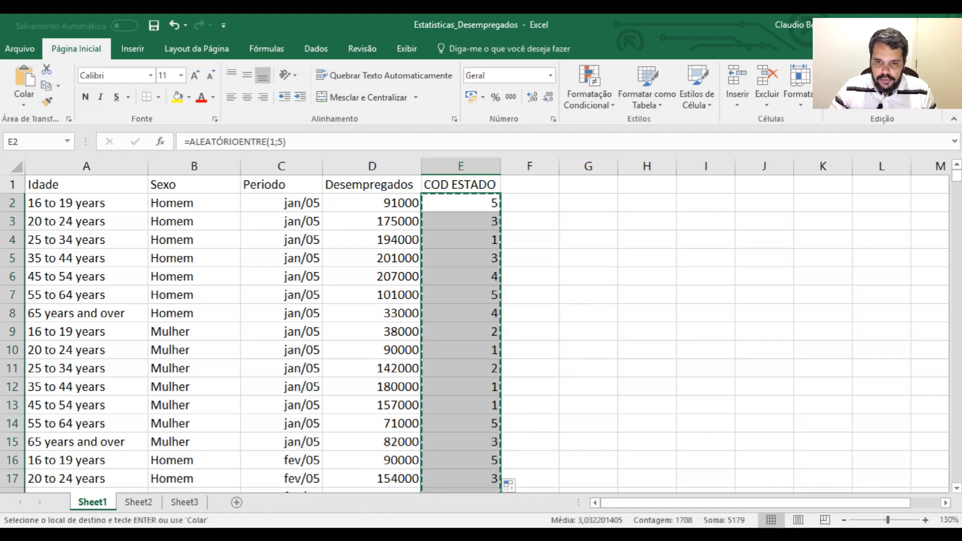
{"action": "left_click", "coordinate": [588, 203]}
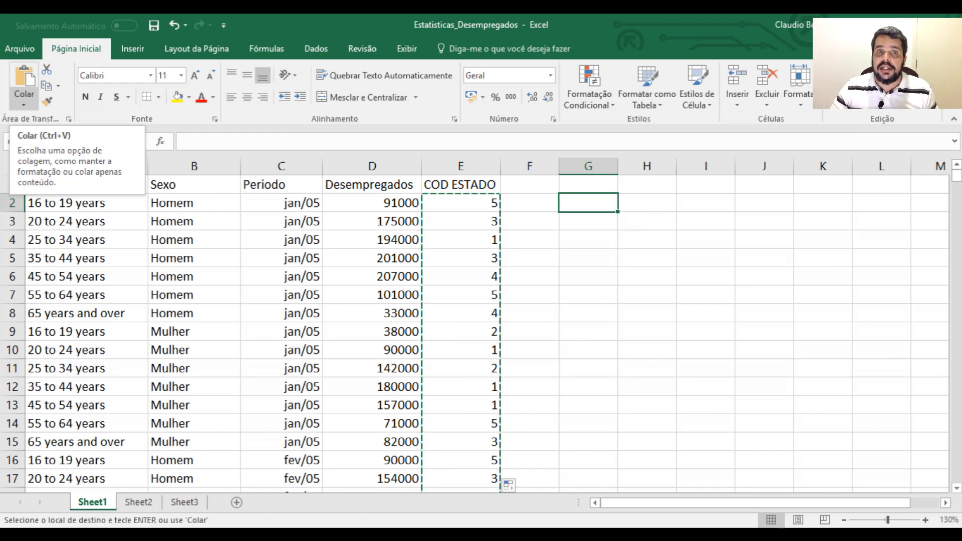
{"action": "left_click", "coordinate": [23, 102]}
{"action": "left_click", "coordinate": [22, 196]}
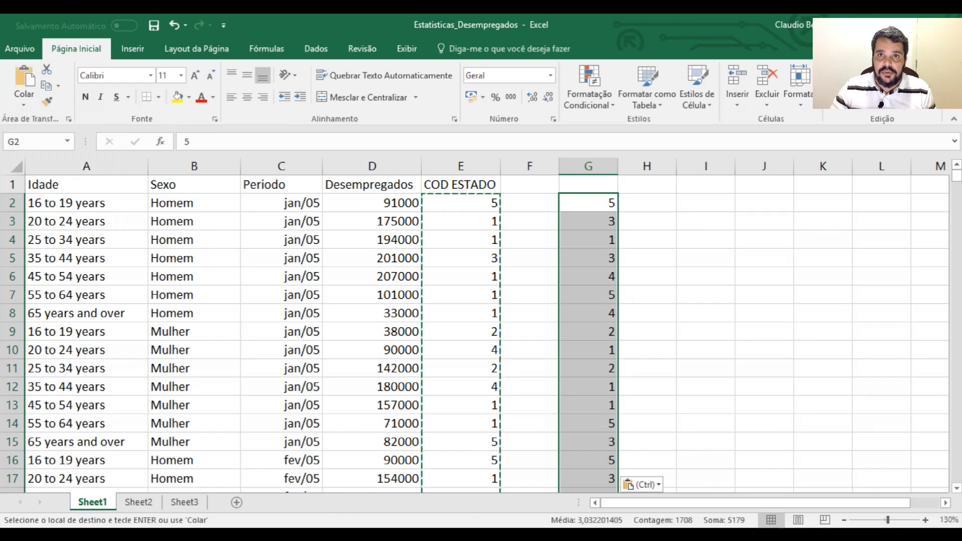
{"action": "key", "text": "ctrl+c"}
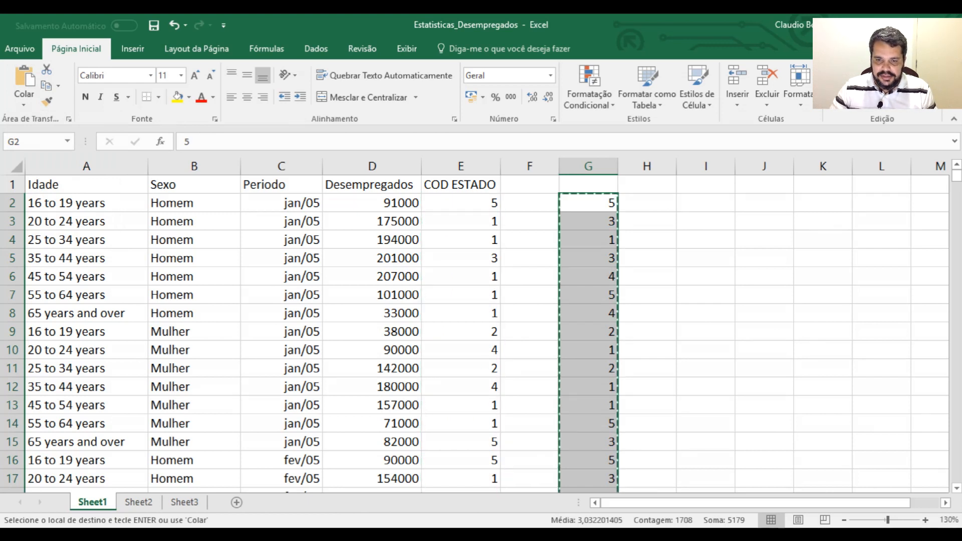
{"action": "left_click", "coordinate": [460, 203]}
{"action": "key", "text": "ctrl+v"}
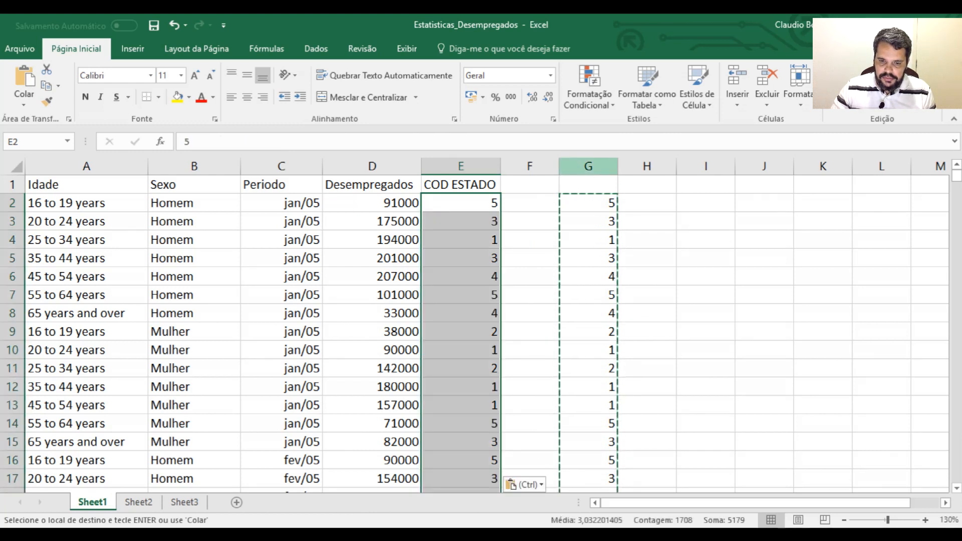
Delete the helper column G and save the Estatisticas_Desempregados workbook
{"action": "right_click", "coordinate": [608, 165]}
{"action": "left_click", "coordinate": [645, 294]}
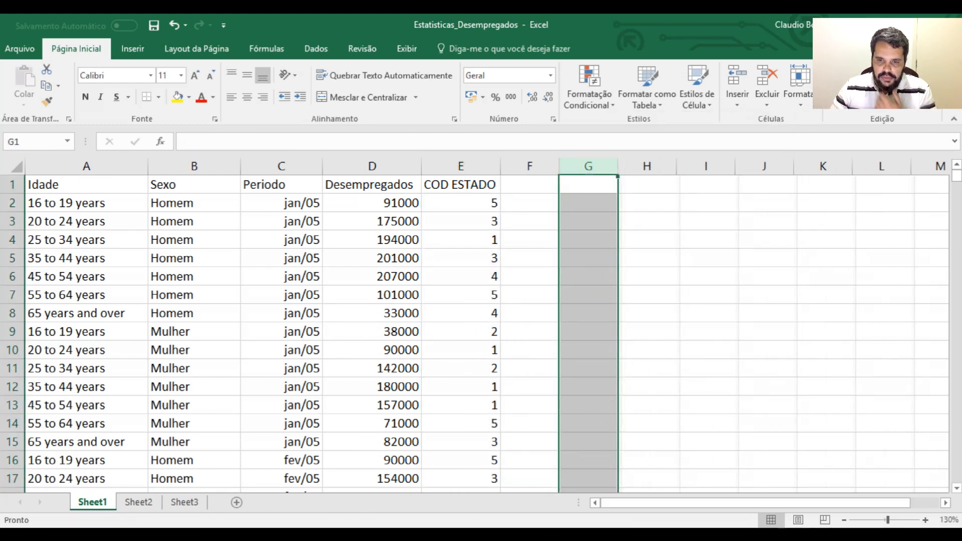
{"action": "left_click", "coordinate": [706, 312]}
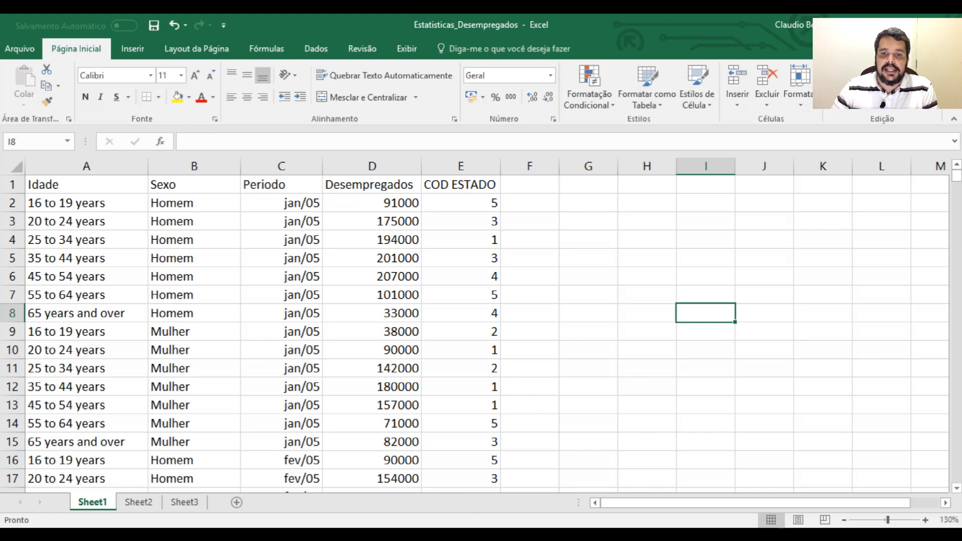
{"action": "left_click", "coordinate": [153, 25]}
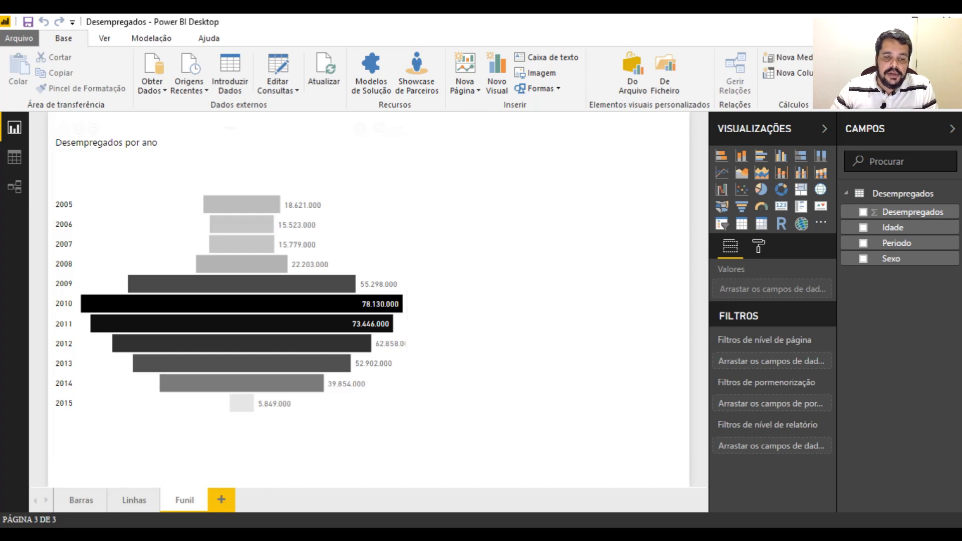
Switch to Power BI Desktop and open the Desempregados query in the query editor
{"action": "left_click", "coordinate": [277, 73]}
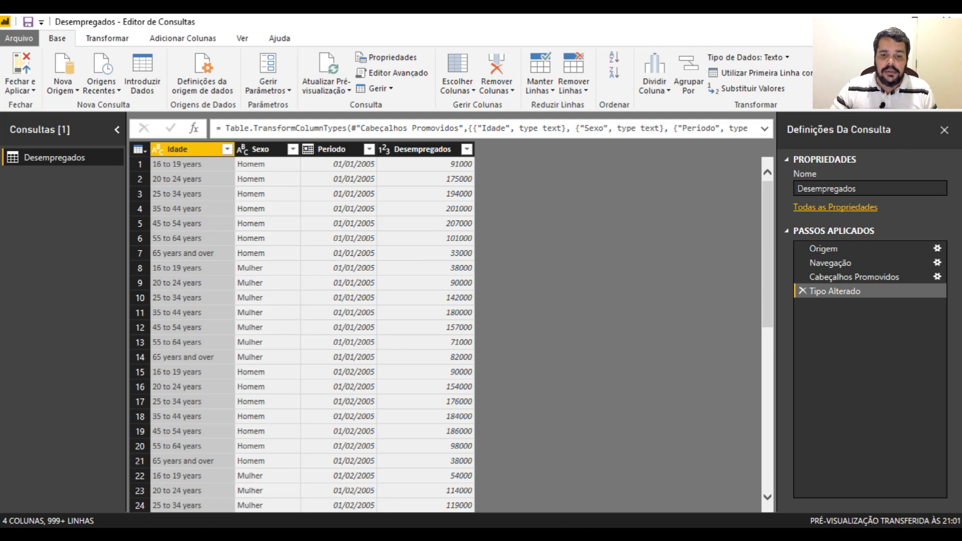
{"action": "left_click", "coordinate": [63, 157]}
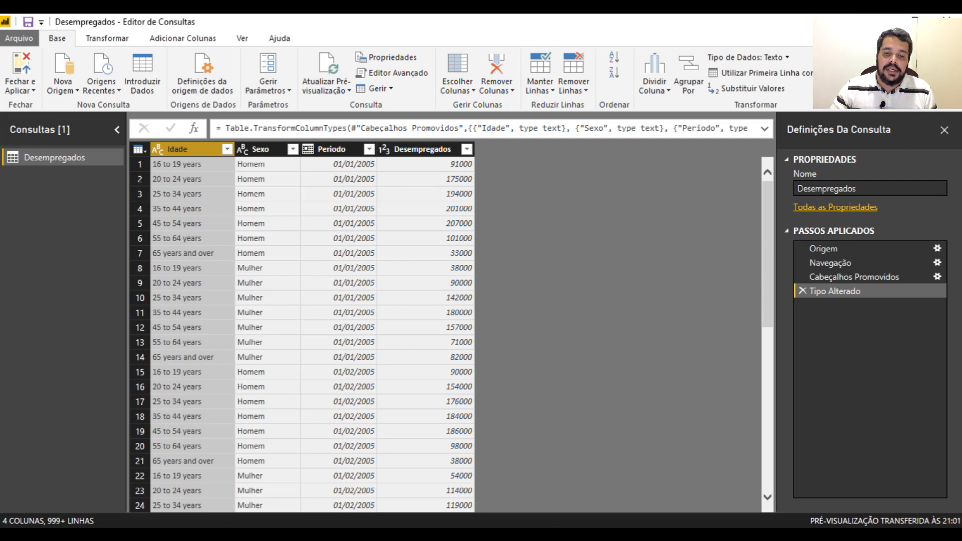
Switch to the Estatisticas_Desempregados workbook in Excel and compare its header row A1:E1 with the columns of the Desempregados query
{"action": "mouse_move", "coordinate": [537, 535]}
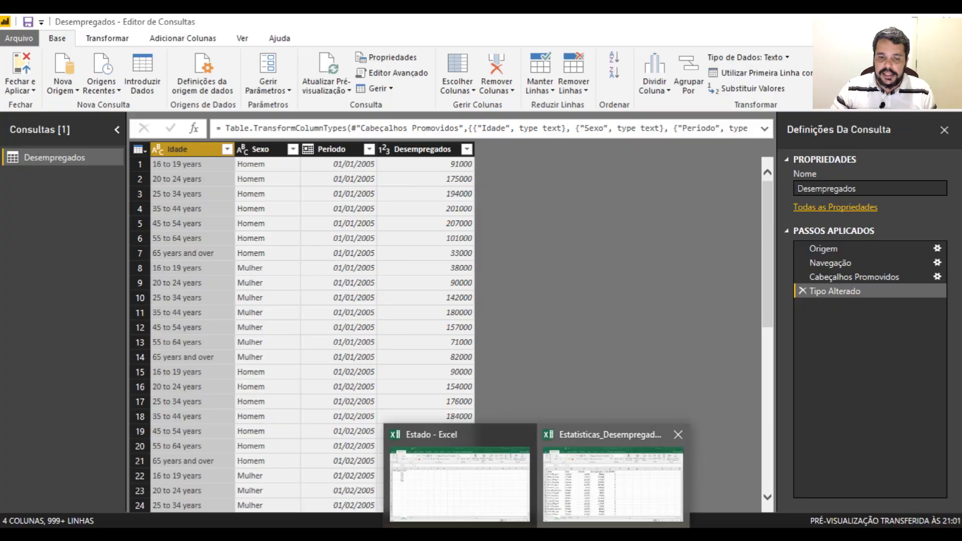
{"action": "left_click", "coordinate": [614, 482]}
{"action": "left_click", "coordinate": [913, 24]}
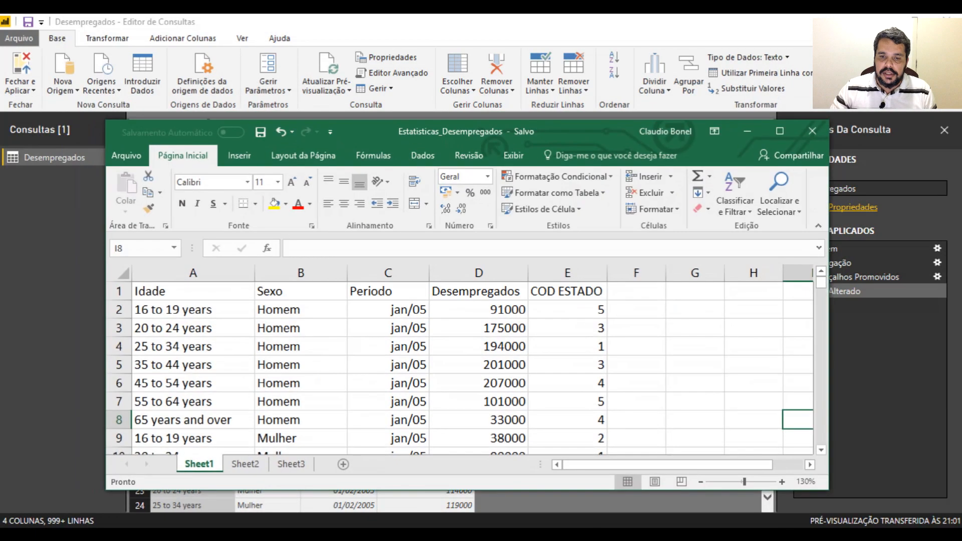
{"action": "left_click_drag", "start_coordinate": [516, 135], "coordinate": [513, 210]}
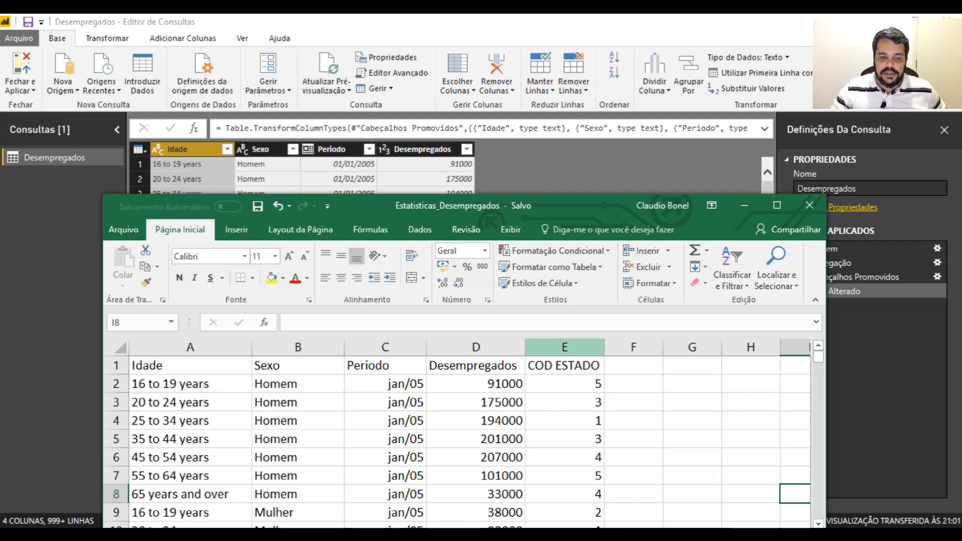
{"action": "left_click_drag", "start_coordinate": [190, 366], "coordinate": [565, 366]}
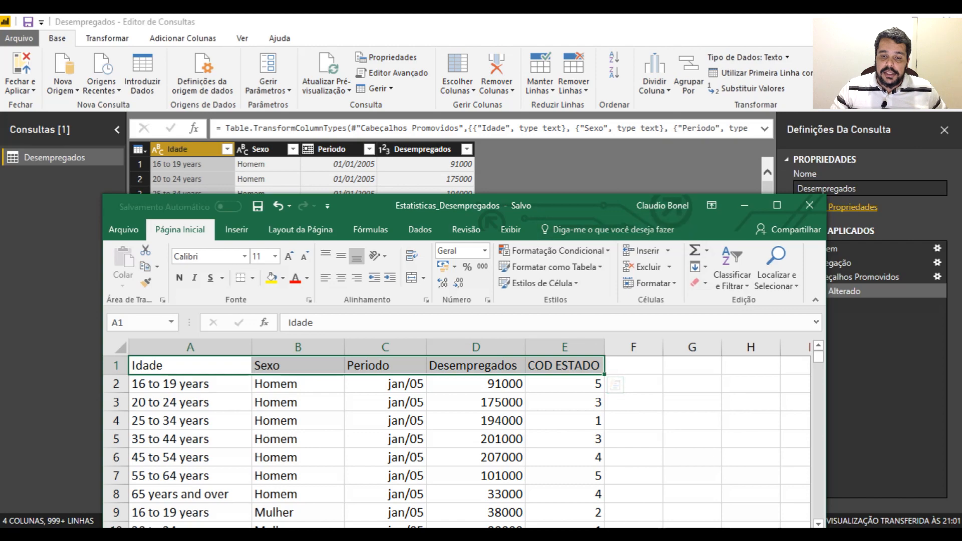
{"action": "double_click", "coordinate": [592, 205]}
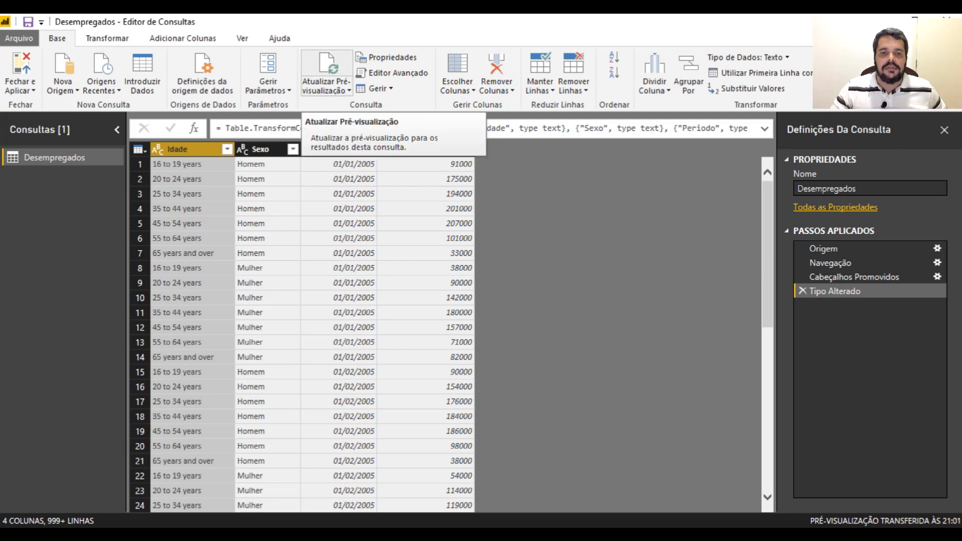
In the Power BI query editor, refresh the Desempregados preview and set the COD ESTADO column's data type to Texto
{"action": "left_click", "coordinate": [326, 73]}
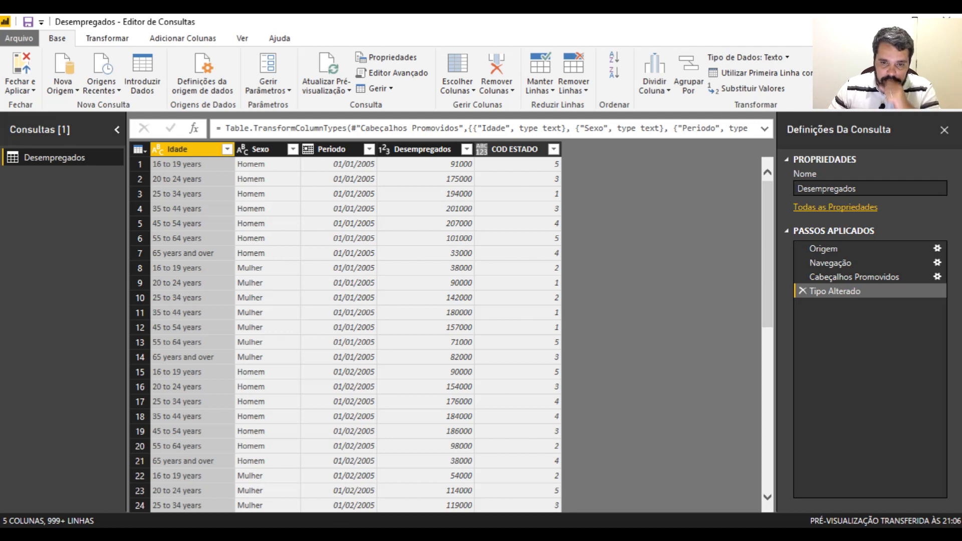
{"action": "left_click", "coordinate": [514, 149]}
{"action": "left_click", "coordinate": [481, 149]}
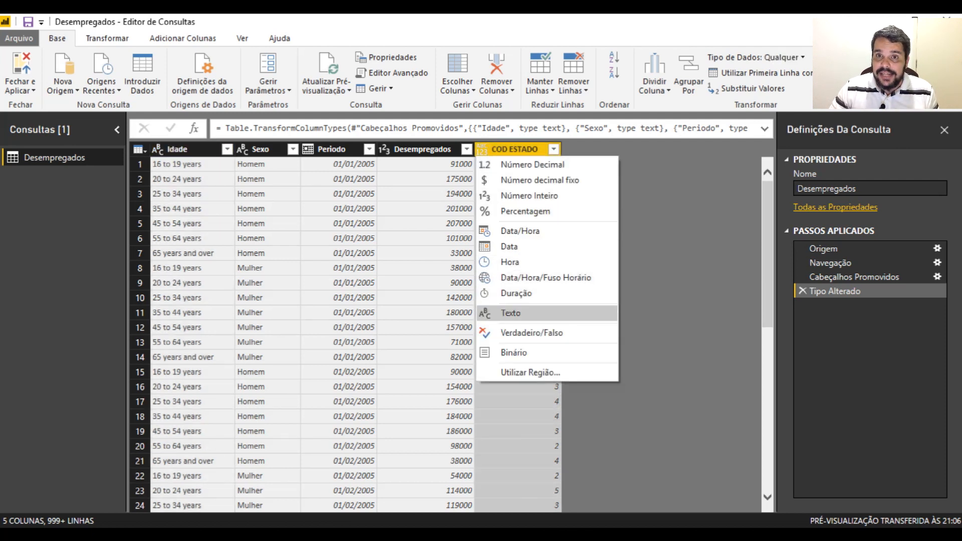
{"action": "left_click", "coordinate": [511, 313]}
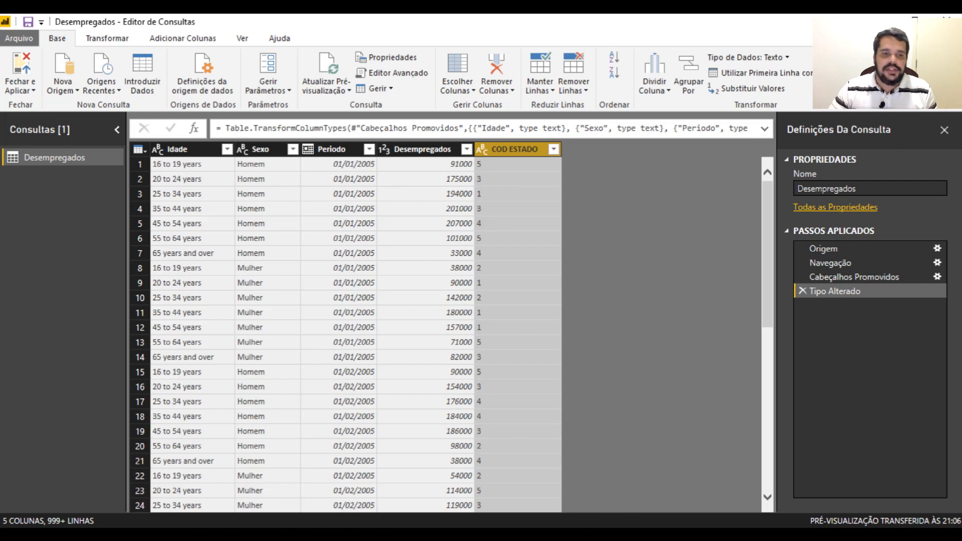
Import the Planilha1 sheet of the Estado Excel workbook from the Desempregados folder as a new query
{"action": "left_click", "coordinate": [63, 87]}
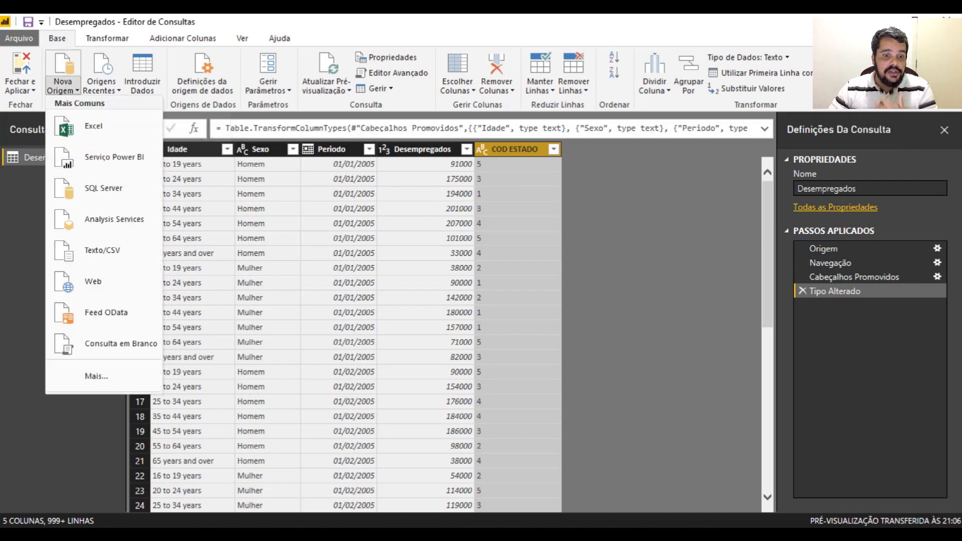
{"action": "left_click", "coordinate": [96, 126]}
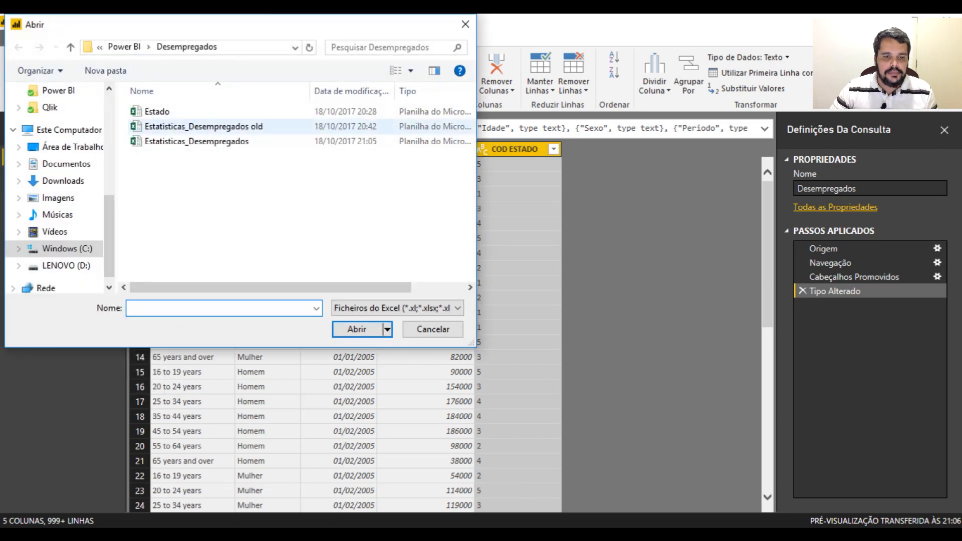
{"action": "double_click", "coordinate": [157, 112]}
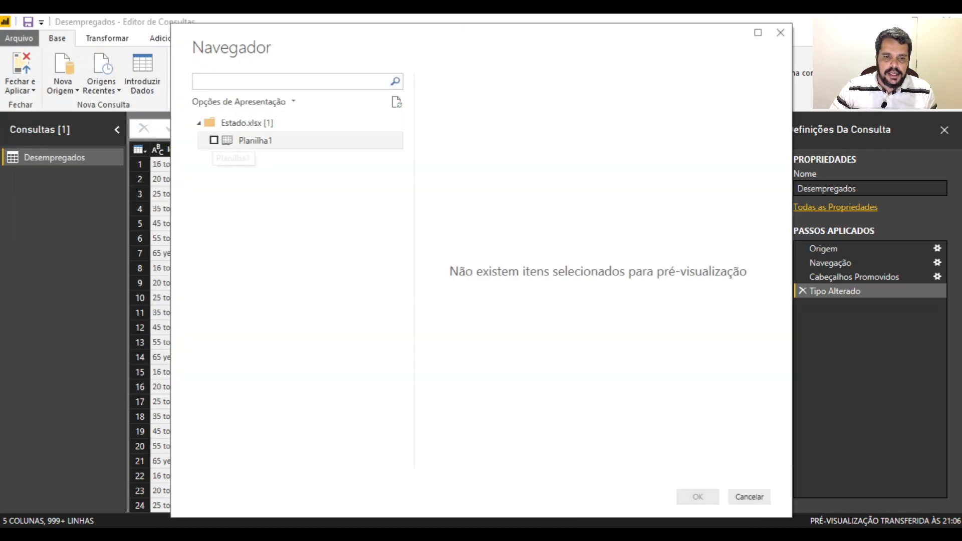
{"action": "left_click", "coordinate": [214, 141]}
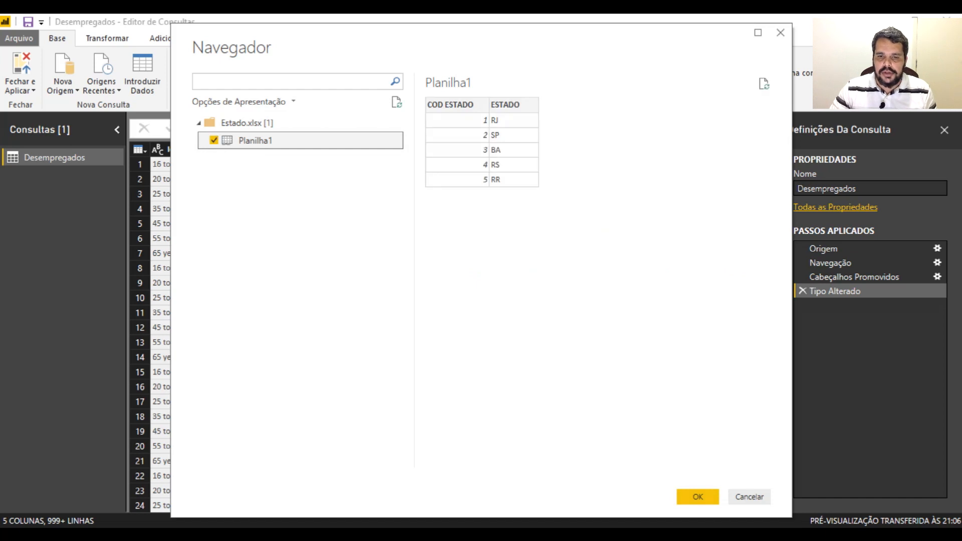
{"action": "left_click", "coordinate": [697, 497]}
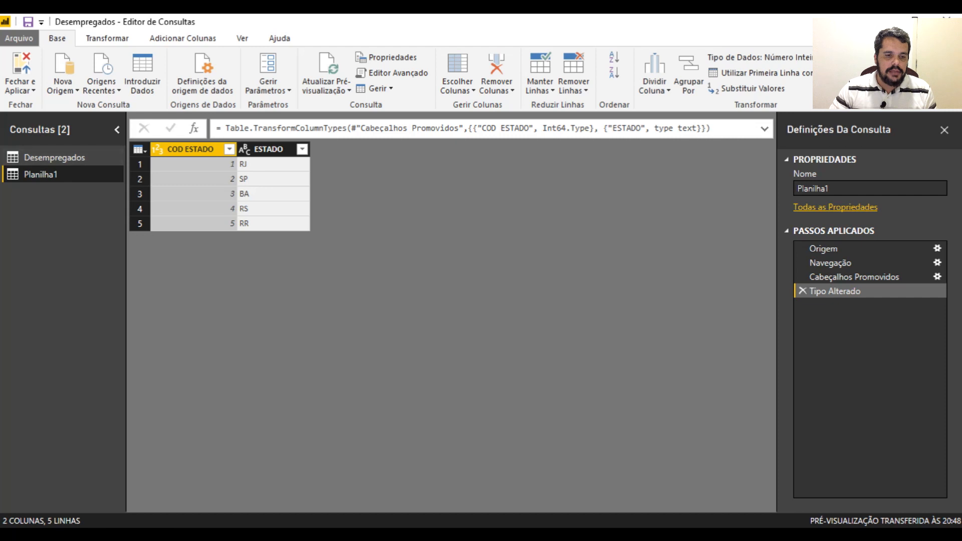
Rename the Planilha1 query as Estado, and close the query editor applying the changes
{"action": "double_click", "coordinate": [41, 175]}
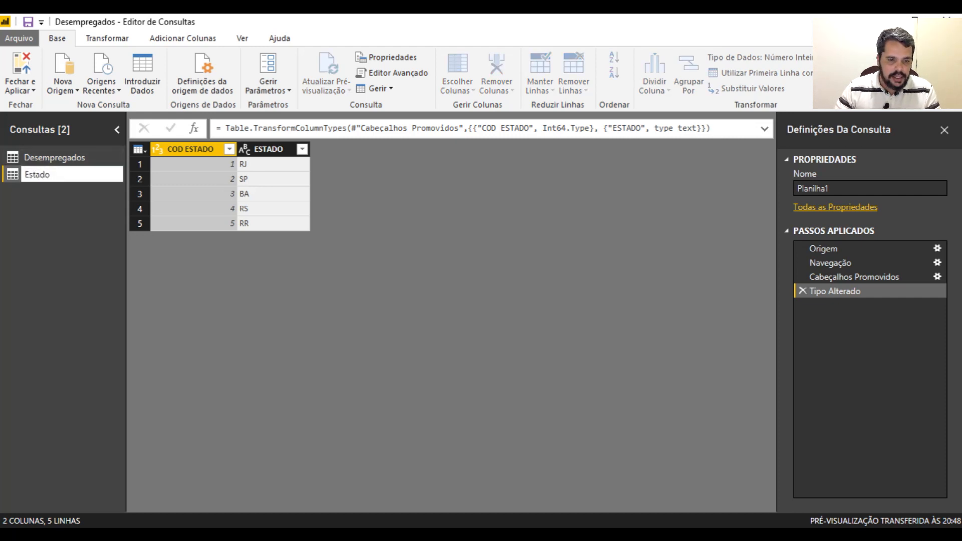
{"action": "key", "text": "Return"}
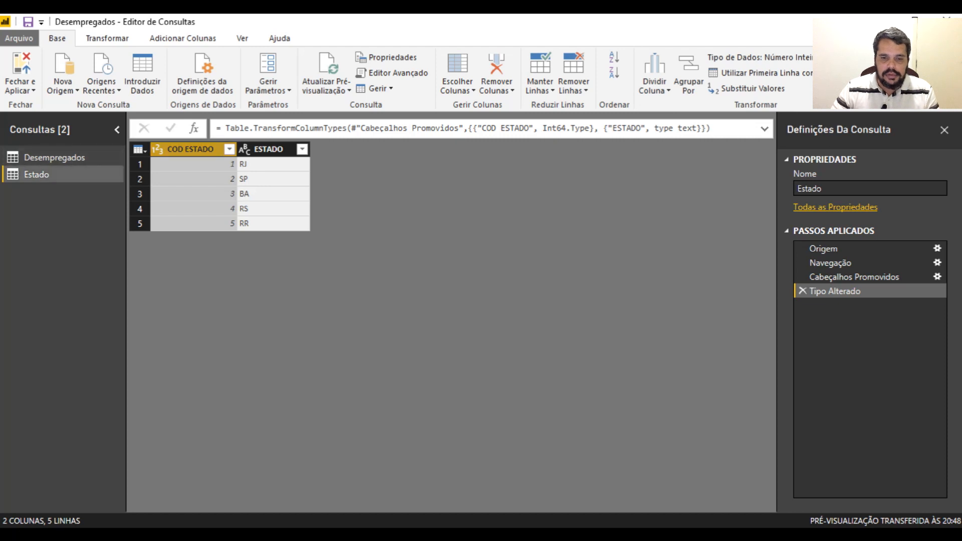
{"action": "left_click", "coordinate": [54, 158]}
{"action": "left_click", "coordinate": [36, 175]}
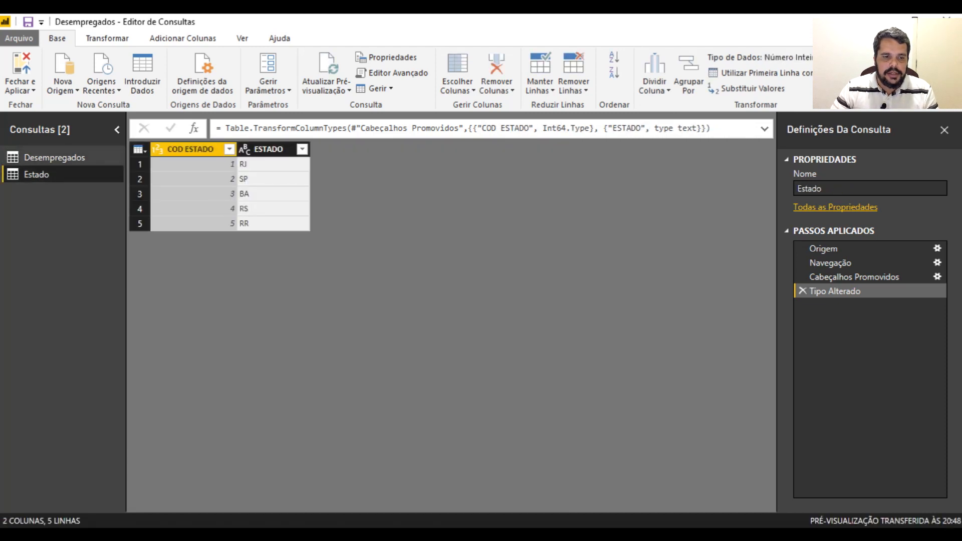
{"action": "left_click", "coordinate": [20, 90]}
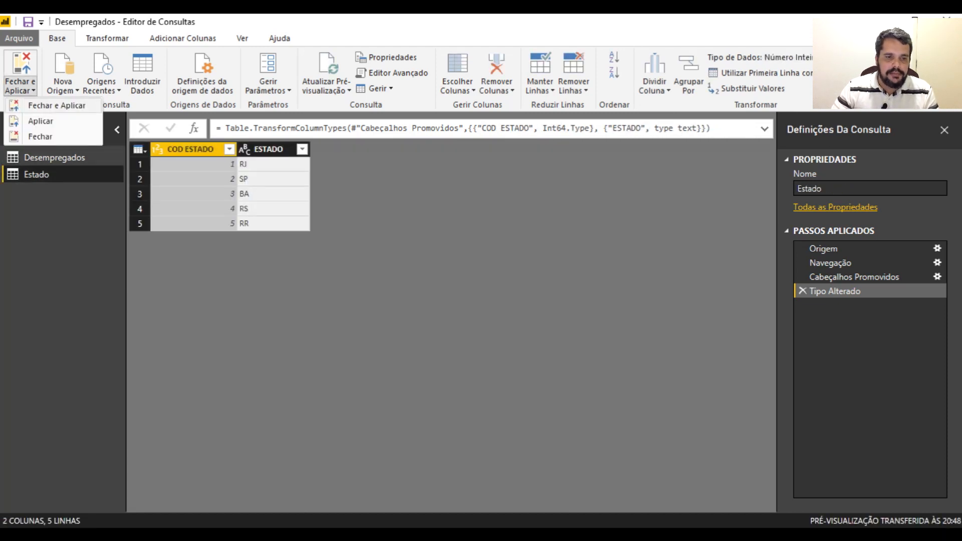
{"action": "left_click", "coordinate": [57, 105]}
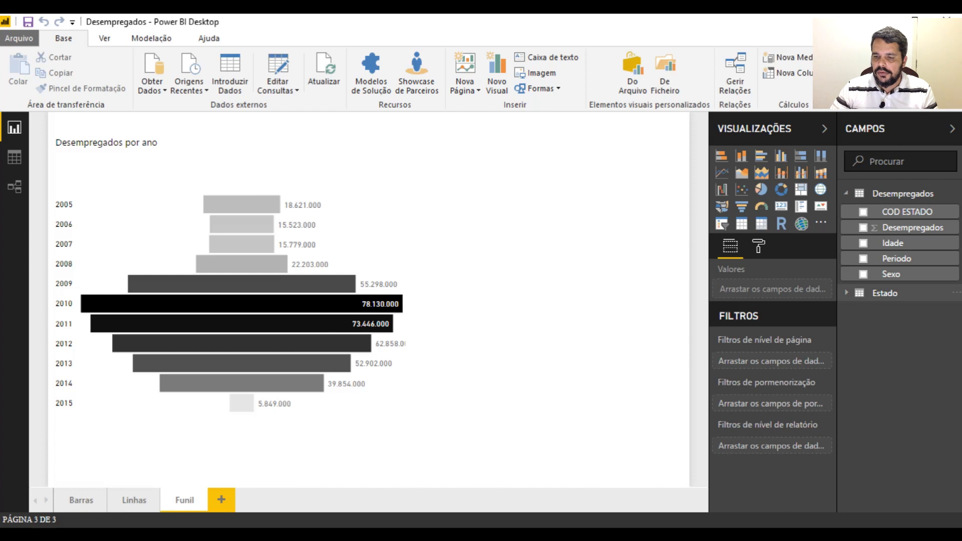
Reopen the query editor, set the Estado query's COD ESTADO column to Texto by replacing the current conversion, and close and apply
{"action": "left_click", "coordinate": [885, 293]}
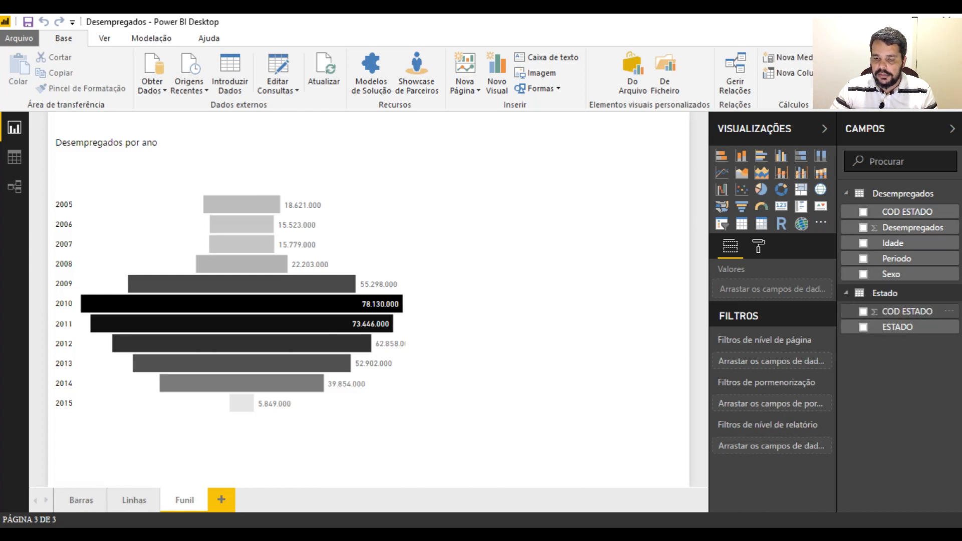
{"action": "left_click", "coordinate": [885, 293]}
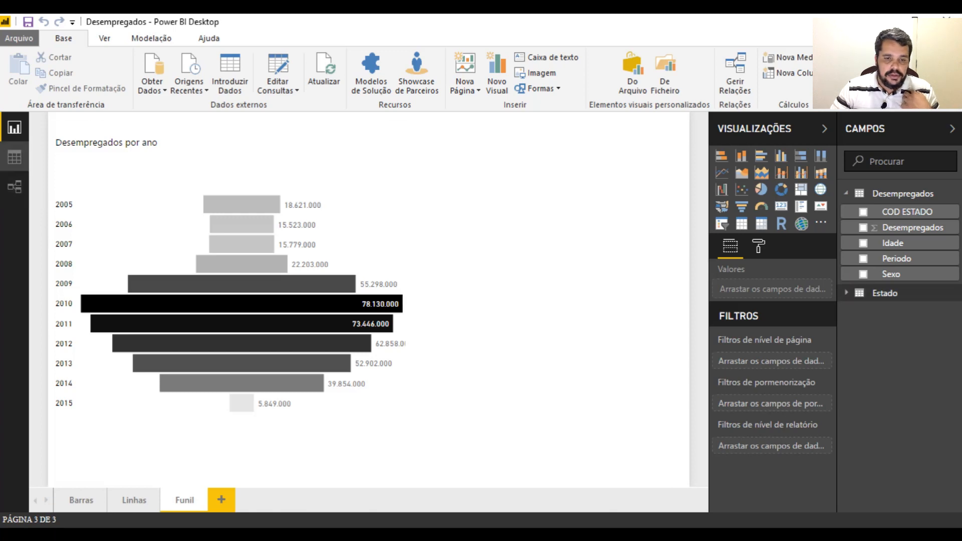
{"action": "left_click", "coordinate": [278, 73]}
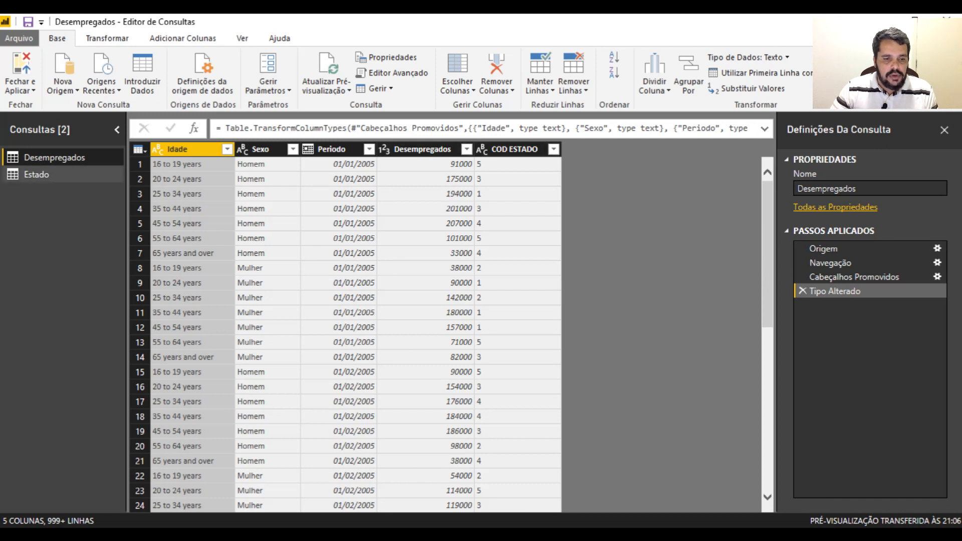
{"action": "left_click", "coordinate": [37, 175]}
{"action": "left_click", "coordinate": [157, 149]}
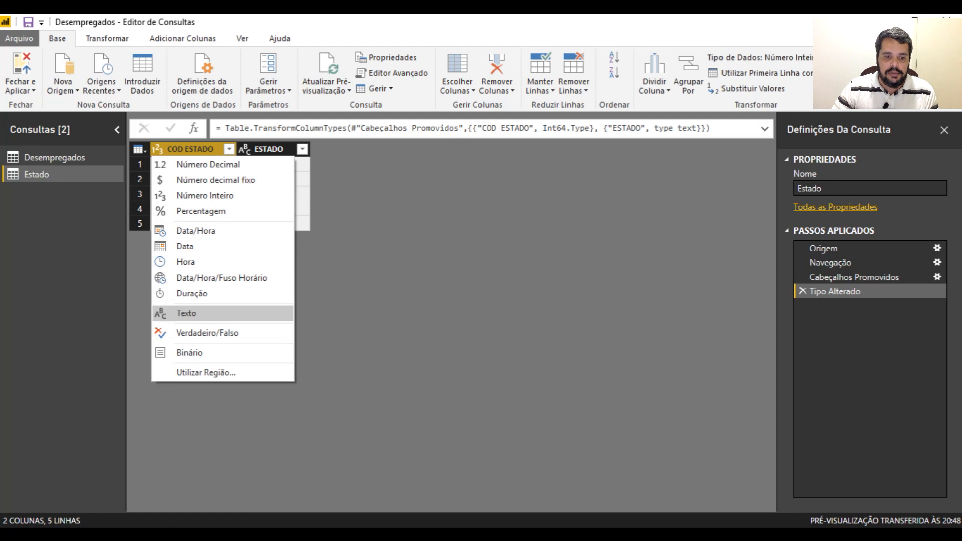
{"action": "left_click", "coordinate": [186, 313]}
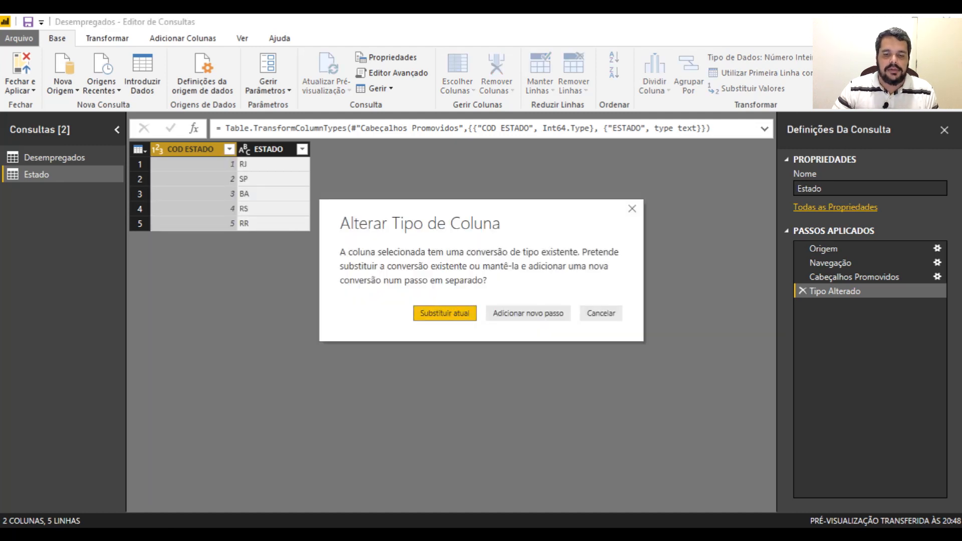
{"action": "left_click", "coordinate": [444, 314]}
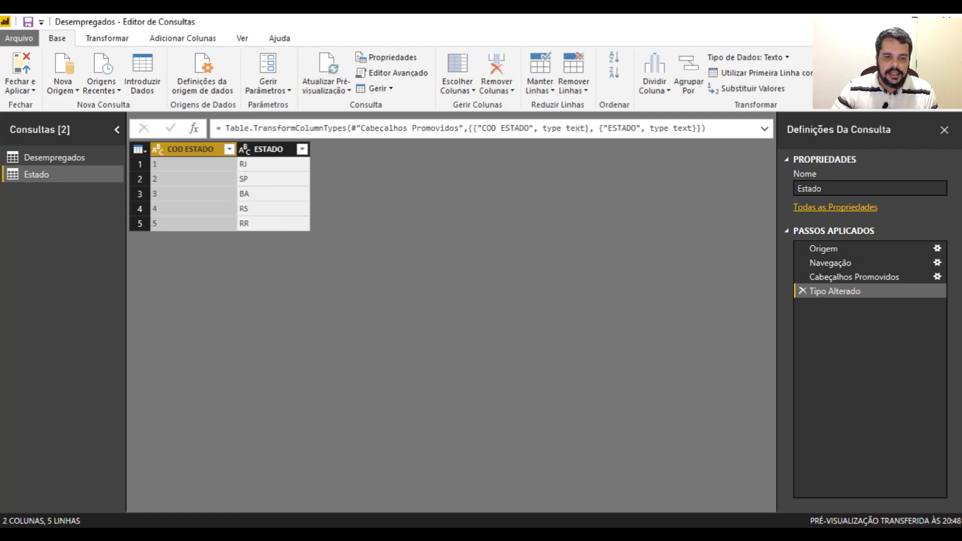
{"action": "left_click", "coordinate": [20, 70]}
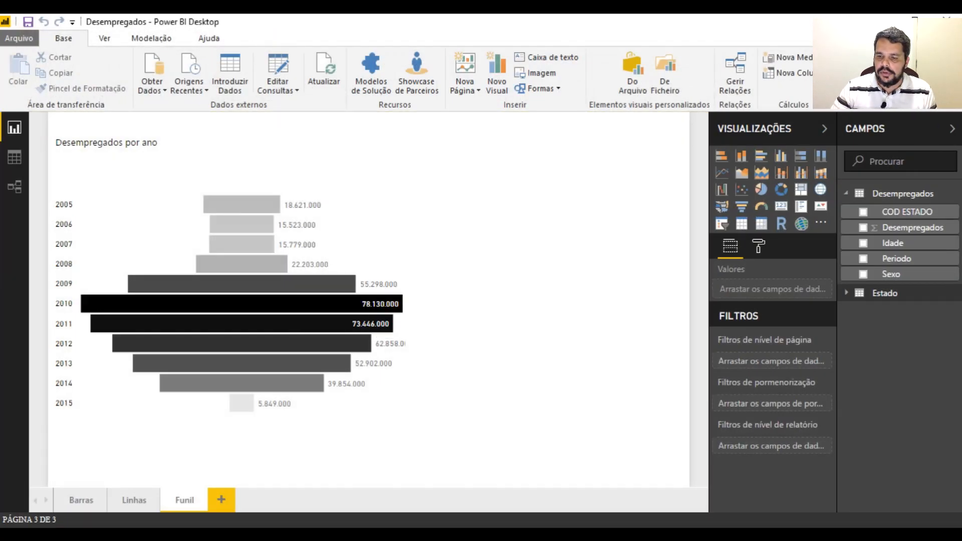
In the relationships view, relate the COD ESTADO field of the Desempregados table to COD ESTADO in the Estado table
{"action": "left_click", "coordinate": [846, 293]}
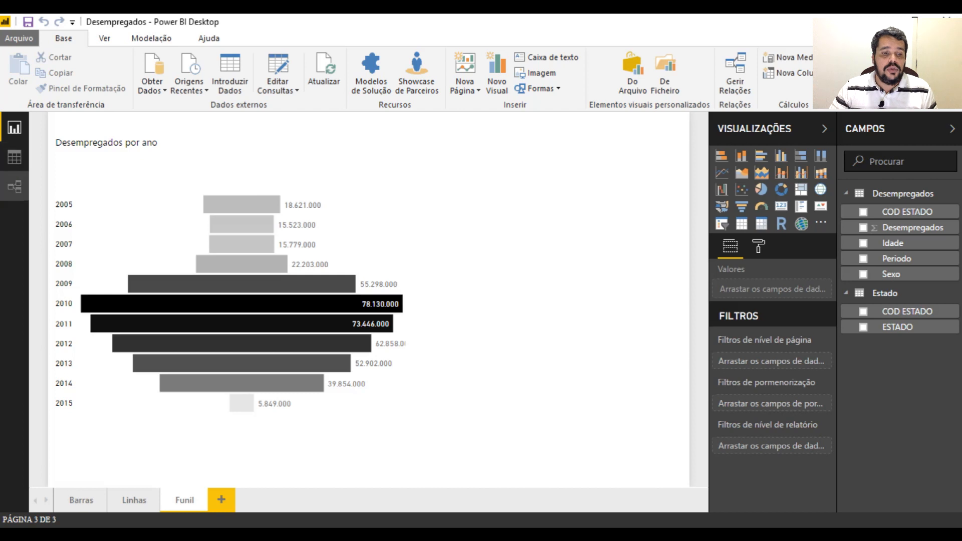
{"action": "left_click", "coordinate": [15, 186]}
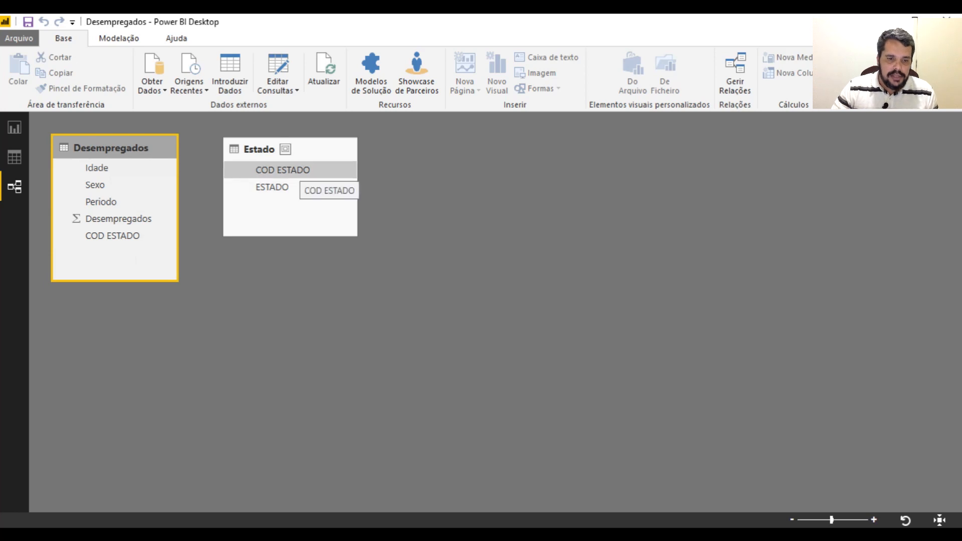
{"action": "left_click", "coordinate": [299, 169]}
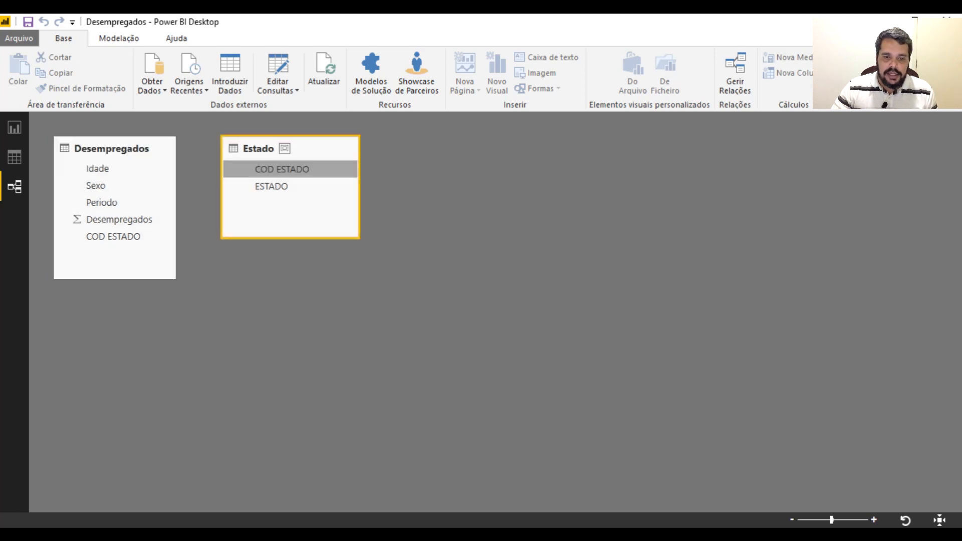
{"action": "left_click", "coordinate": [285, 149]}
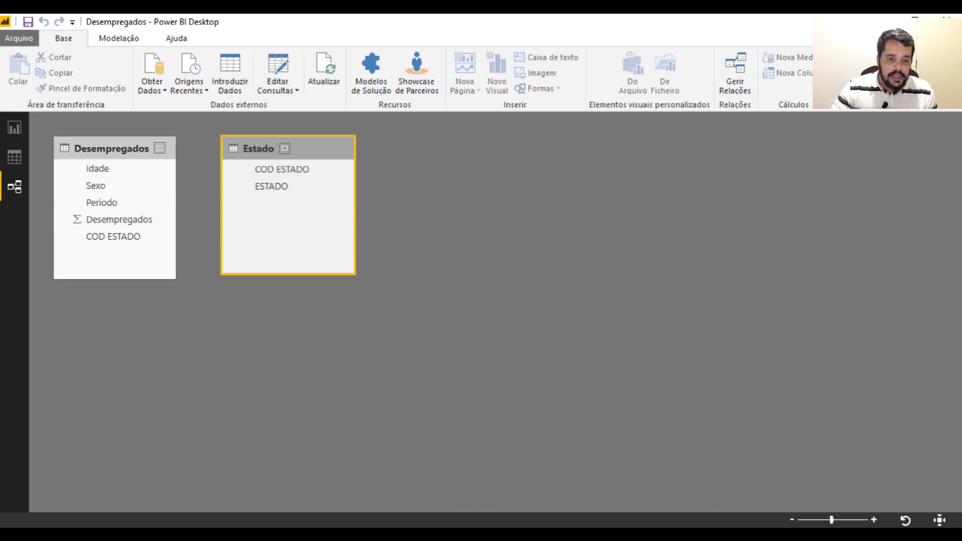
{"action": "left_click", "coordinate": [115, 148]}
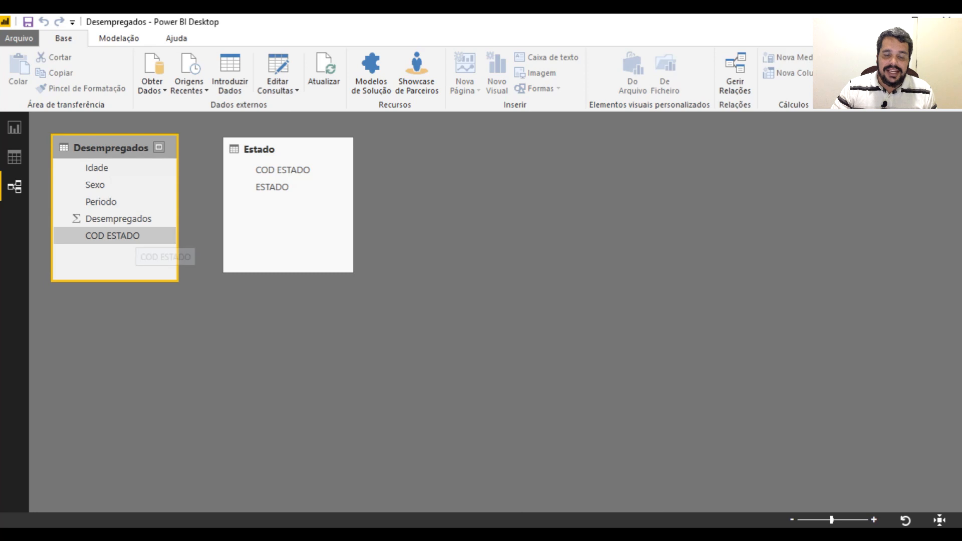
{"action": "left_click", "coordinate": [131, 236]}
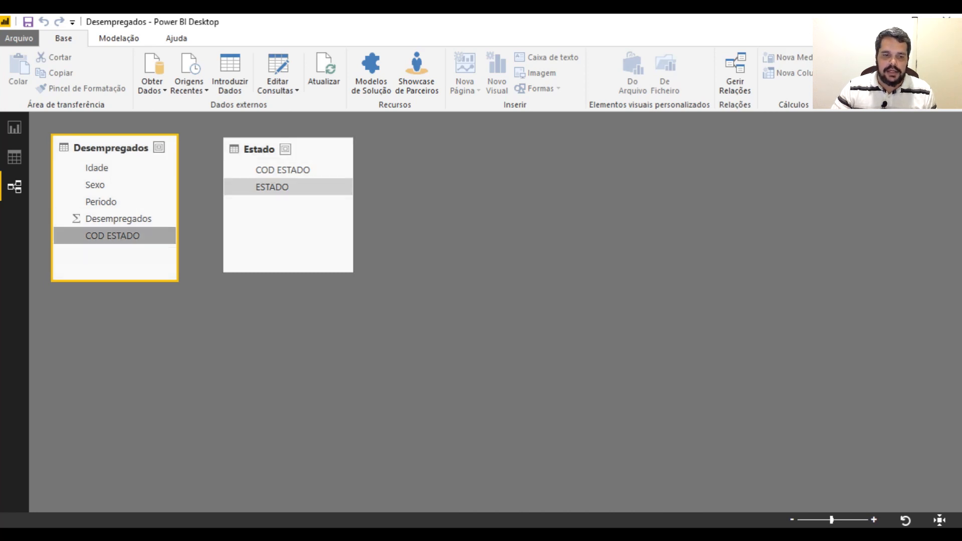
{"action": "left_click_drag", "start_coordinate": [131, 236], "coordinate": [390, 168]}
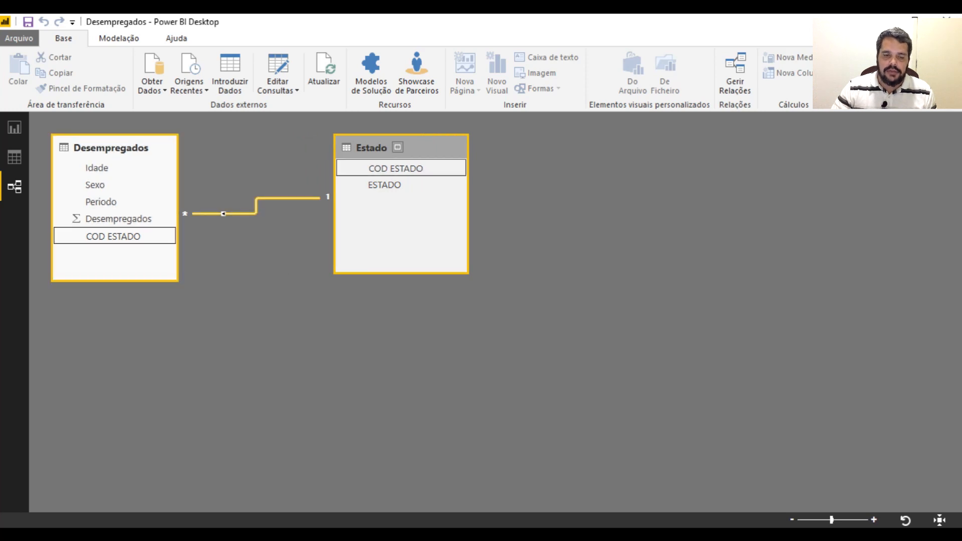
Open the relationship between Desempregados and Estado for editing and compare it with rows A2:B6 of the Estado workbook in Excel
{"action": "double_click", "coordinate": [295, 199]}
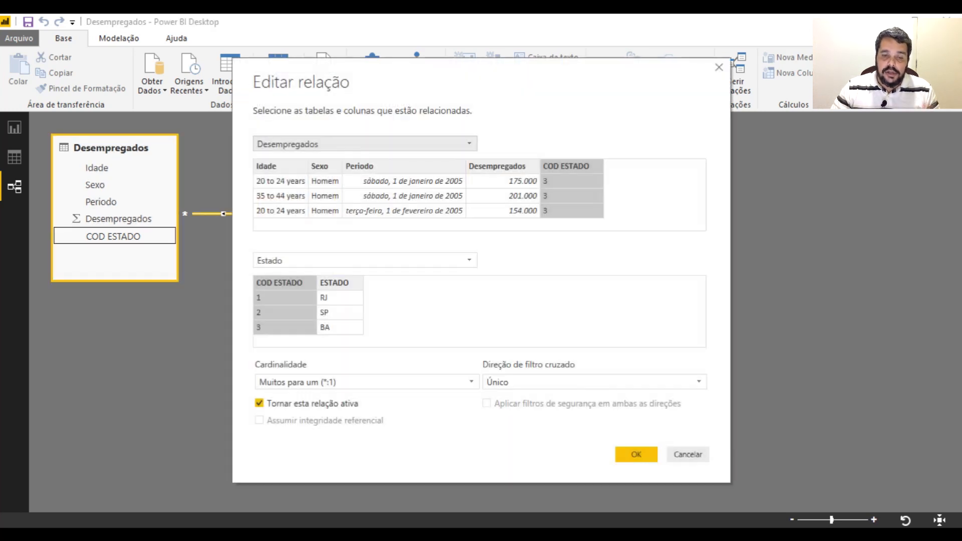
{"action": "left_click_drag", "start_coordinate": [479, 81], "coordinate": [704, 76]}
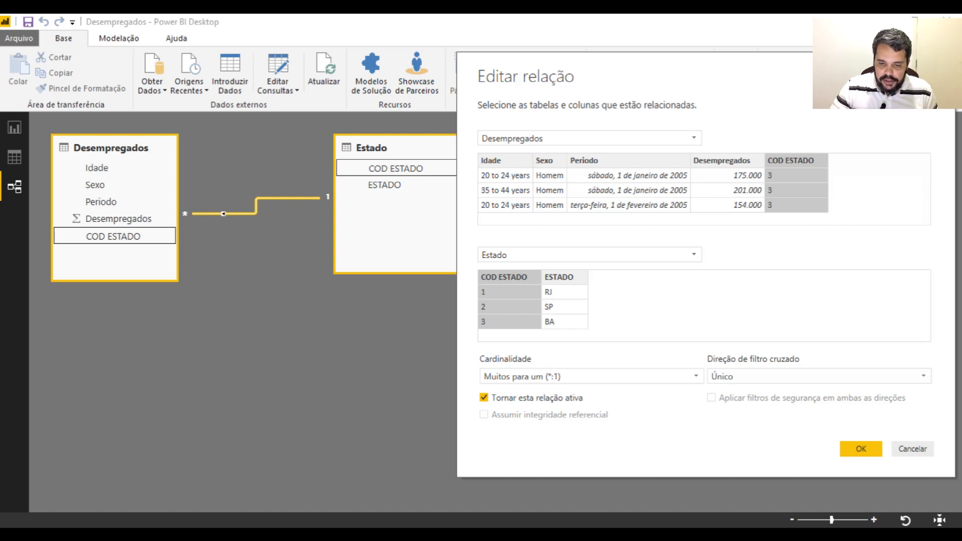
{"action": "mouse_move", "coordinate": [540, 534]}
{"action": "left_click", "coordinate": [457, 476]}
{"action": "left_click", "coordinate": [327, 348]}
{"action": "left_click_drag", "start_coordinate": [48, 194], "coordinate": [101, 250]}
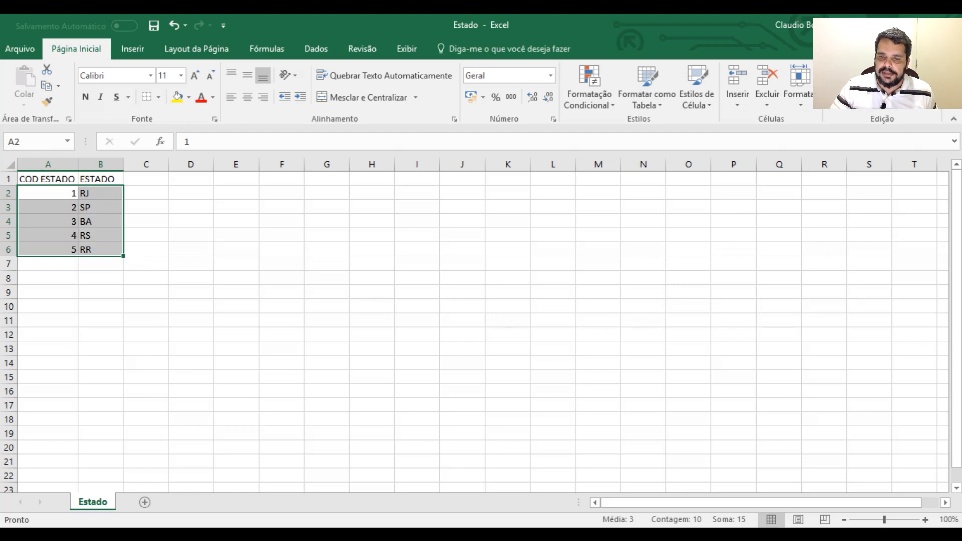
{"action": "key", "text": "alt+Tab"}
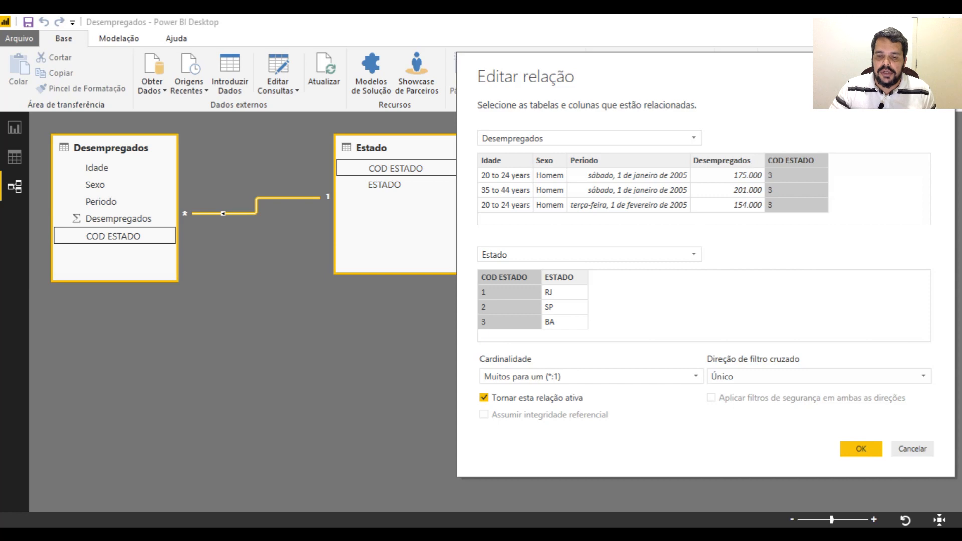
Switch to the Estatisticas_Desempregados workbook in Excel and examine how code 1 repeats in the COD ESTADO column, selecting E4, E10, E12 and E13
{"action": "mouse_move", "coordinate": [537, 534]}
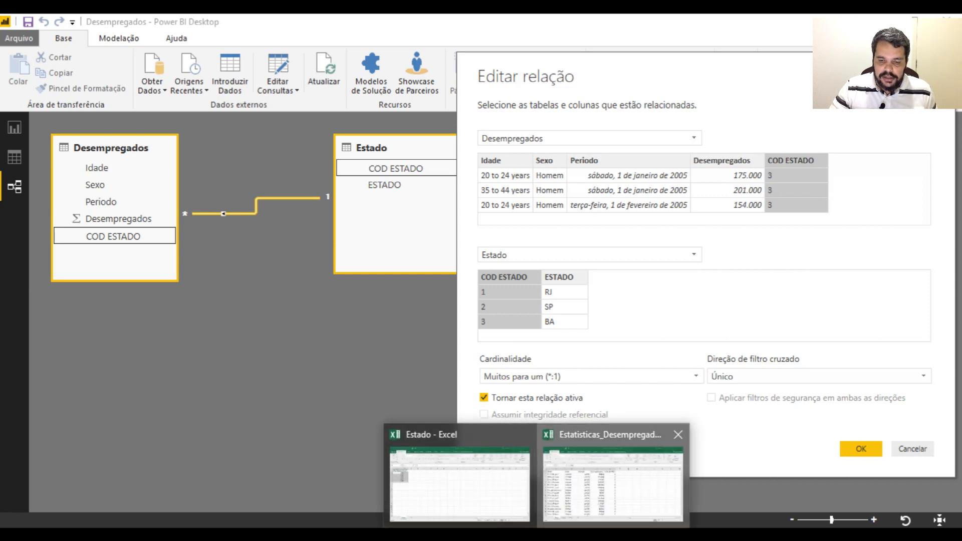
{"action": "left_click", "coordinate": [612, 476]}
{"action": "left_click", "coordinate": [530, 258]}
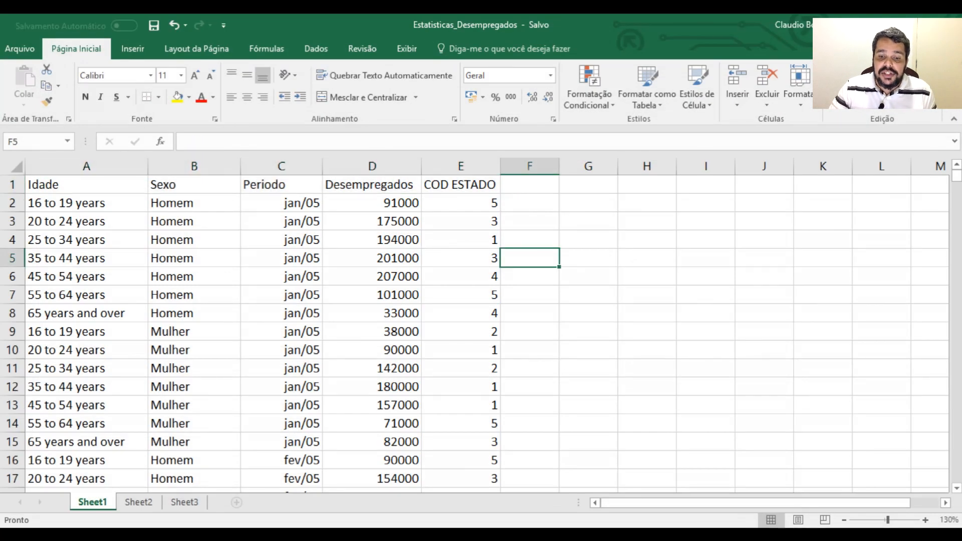
{"action": "left_click", "coordinate": [461, 240]}
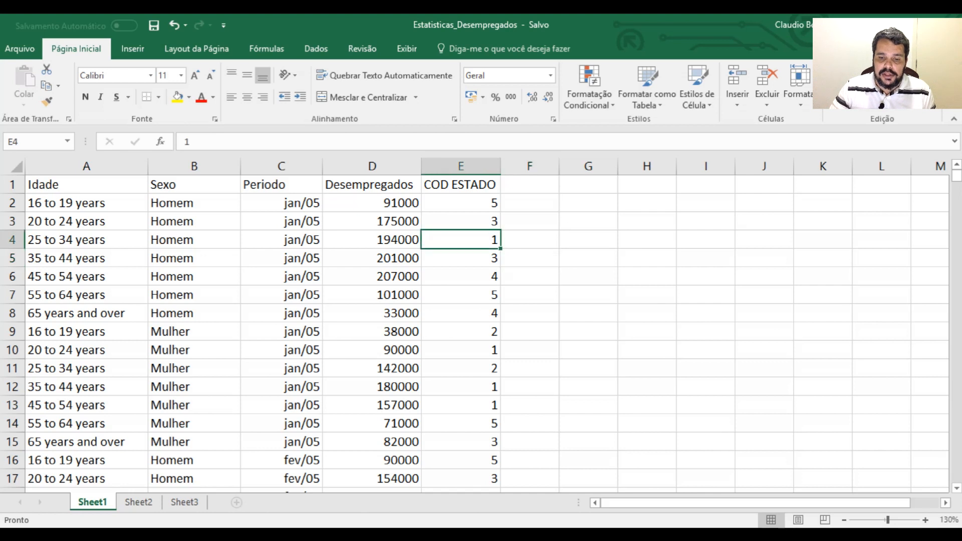
{"action": "left_click", "coordinate": [461, 350], "text": "ctrl"}
{"action": "left_click", "coordinate": [461, 387], "text": "ctrl"}
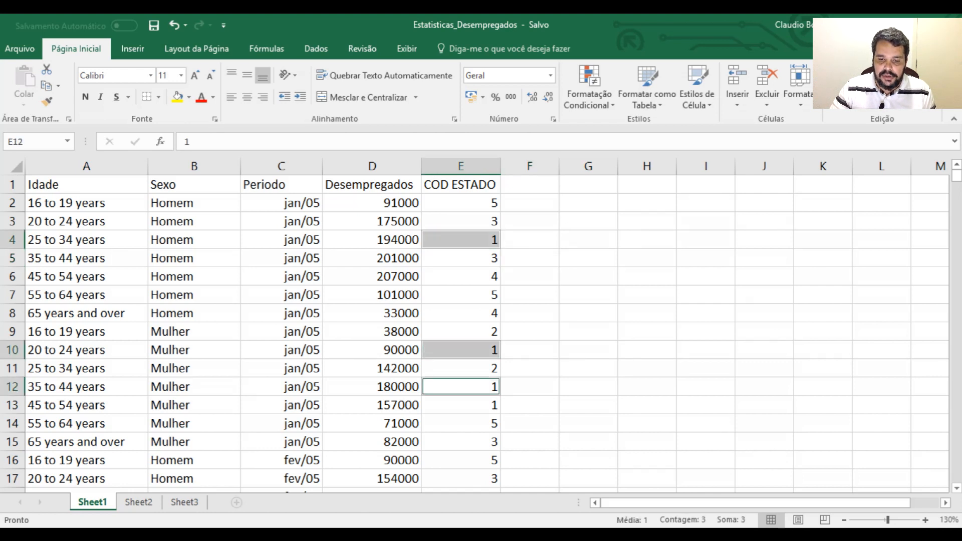
{"action": "left_click", "coordinate": [461, 405], "text": "ctrl"}
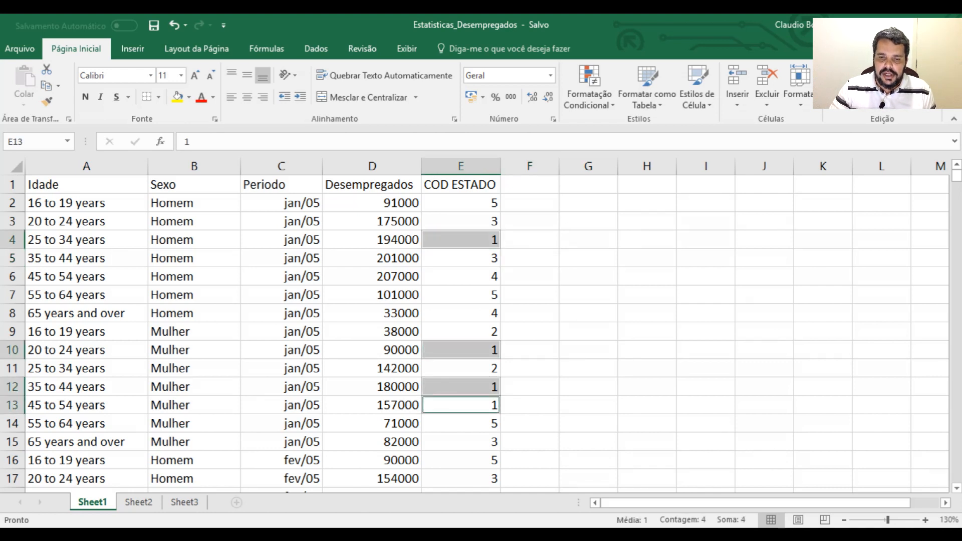
{"action": "scroll", "coordinate": [474, 331], "scroll_direction": "down", "scroll_amount": 2}
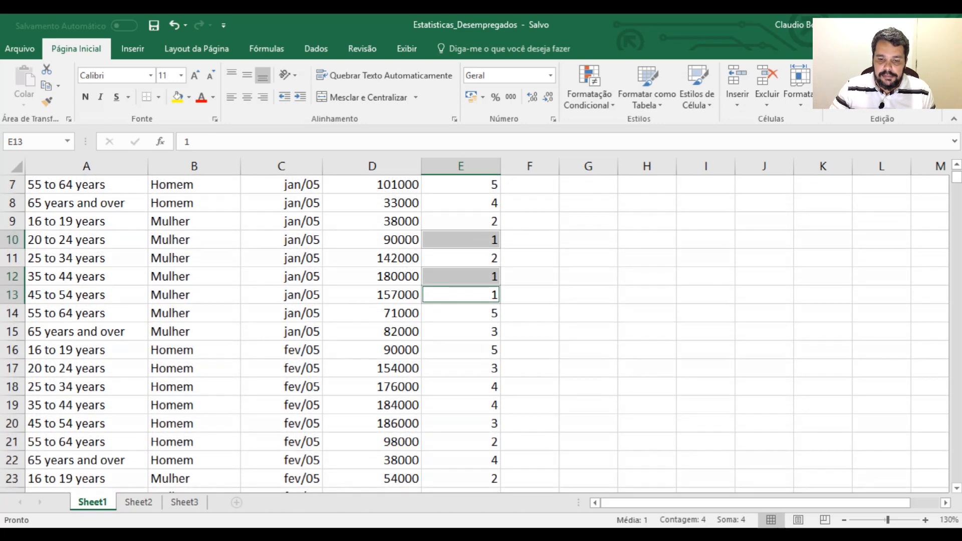
{"action": "scroll", "coordinate": [474, 331], "scroll_direction": "down", "scroll_amount": 9}
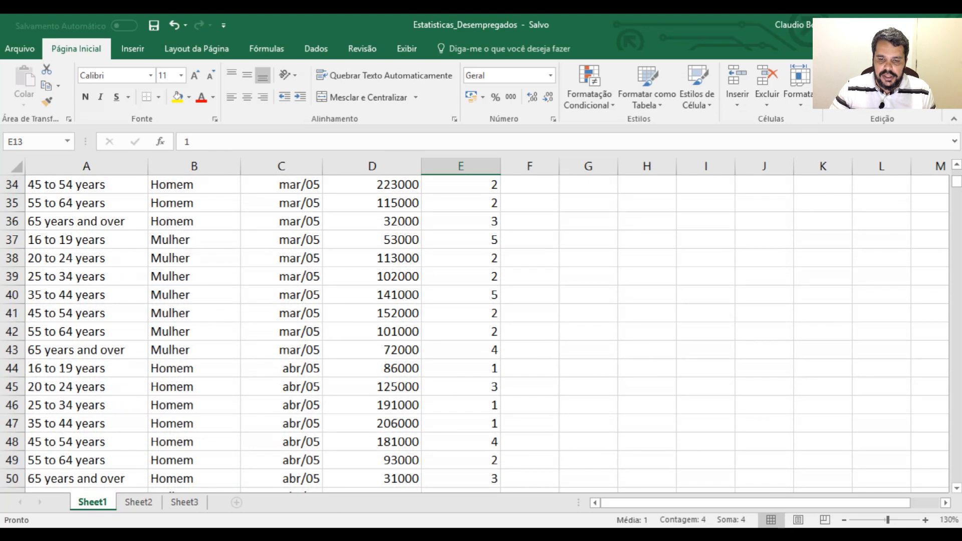
Examine further repeats of code 1 in the COD ESTADO column by selecting E44, E46 and E47, and clear the selection
{"action": "left_click", "coordinate": [461, 369], "text": "ctrl"}
{"action": "left_click", "coordinate": [461, 405], "text": "ctrl"}
{"action": "left_click", "coordinate": [461, 424], "text": "ctrl"}
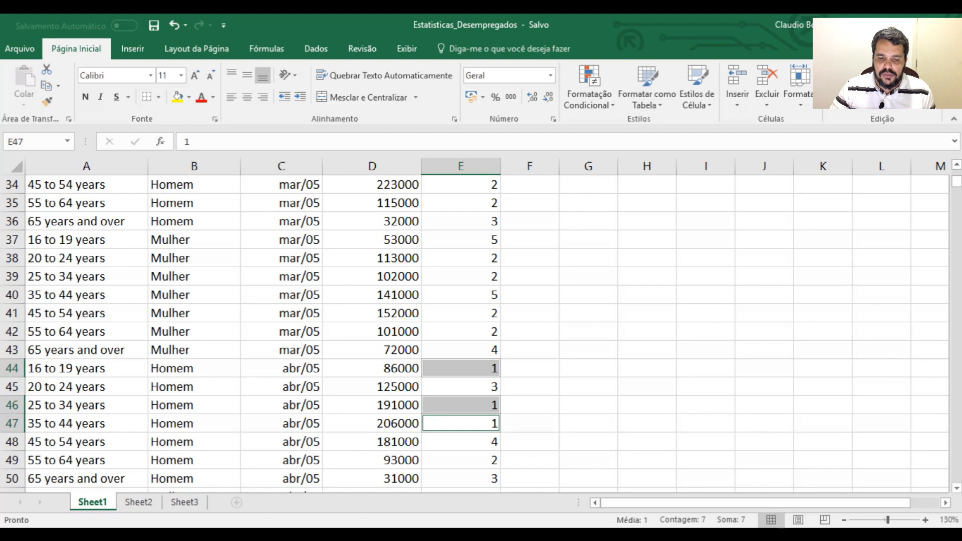
{"action": "left_click", "coordinate": [589, 423]}
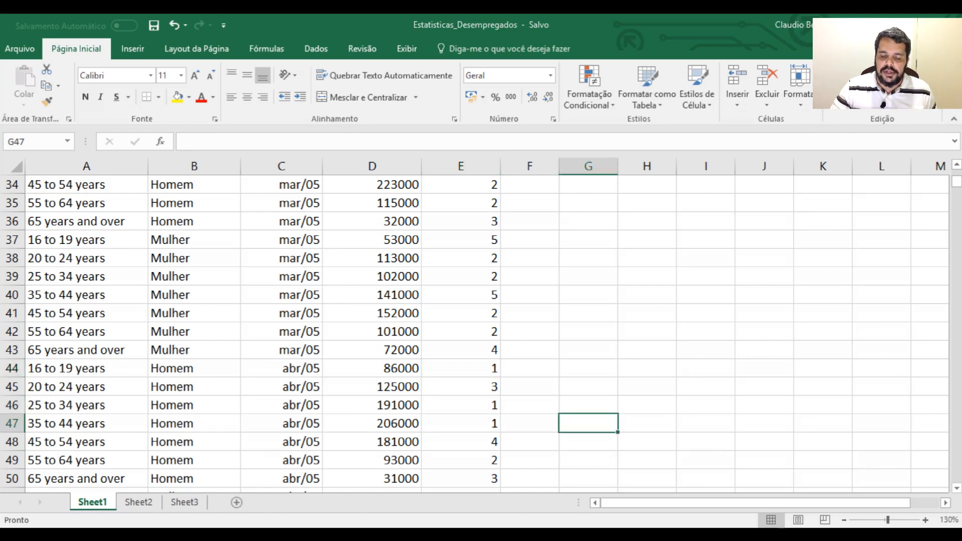
Switch to Power BI, try the Ambos cross-filter direction on the Desempregados–Estado relationship, restore Único and cancel the edit
{"action": "key", "text": "alt+Tab"}
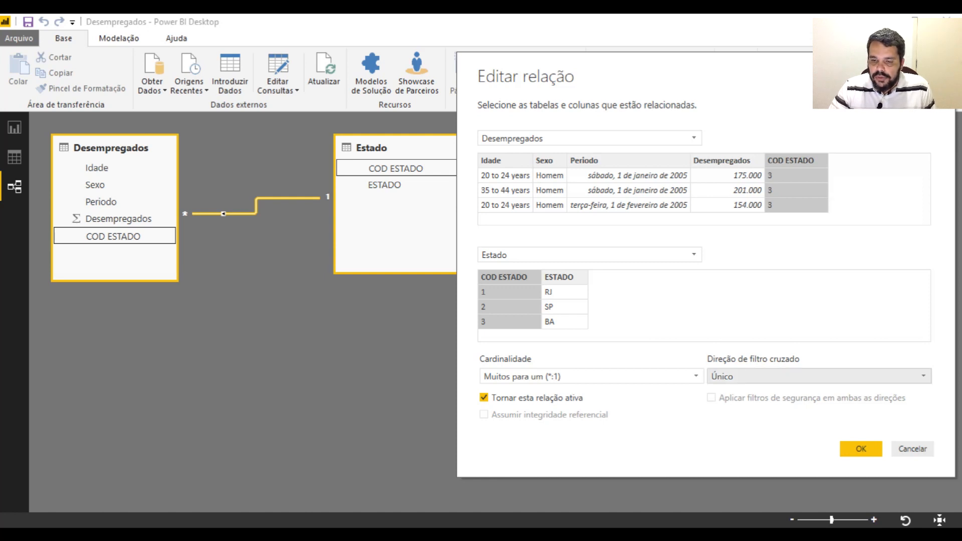
{"action": "left_click", "coordinate": [923, 377]}
{"action": "left_click", "coordinate": [724, 406]}
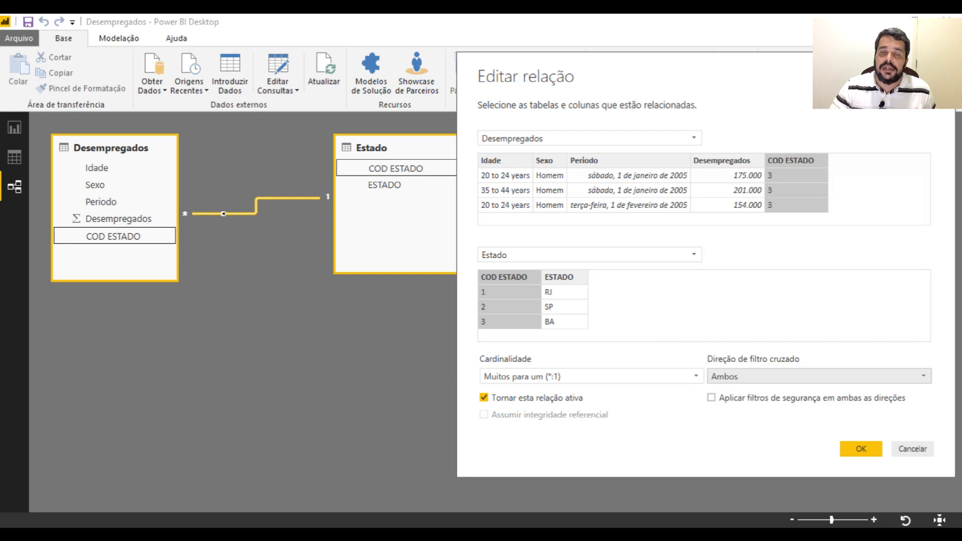
{"action": "left_click", "coordinate": [820, 376]}
{"action": "left_click", "coordinate": [801, 391]}
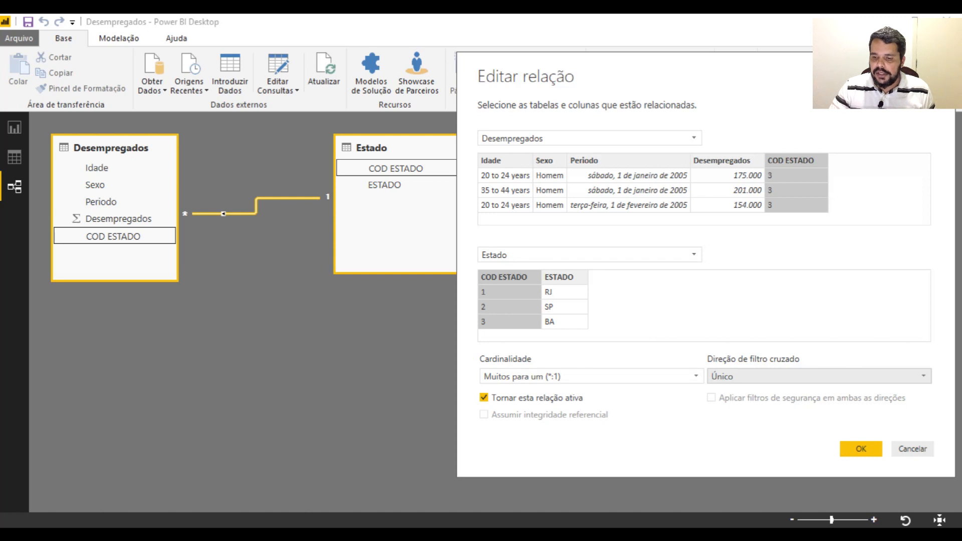
{"action": "left_click", "coordinate": [913, 449]}
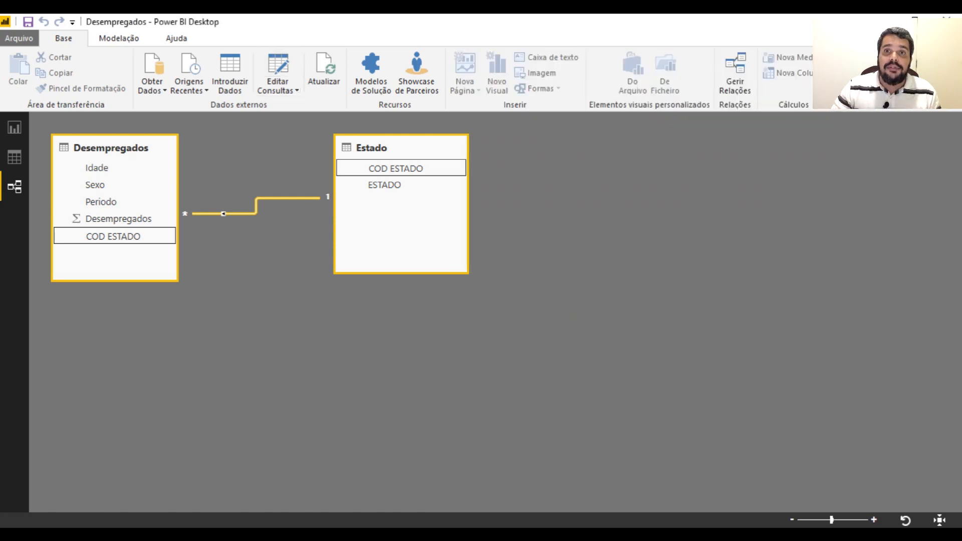